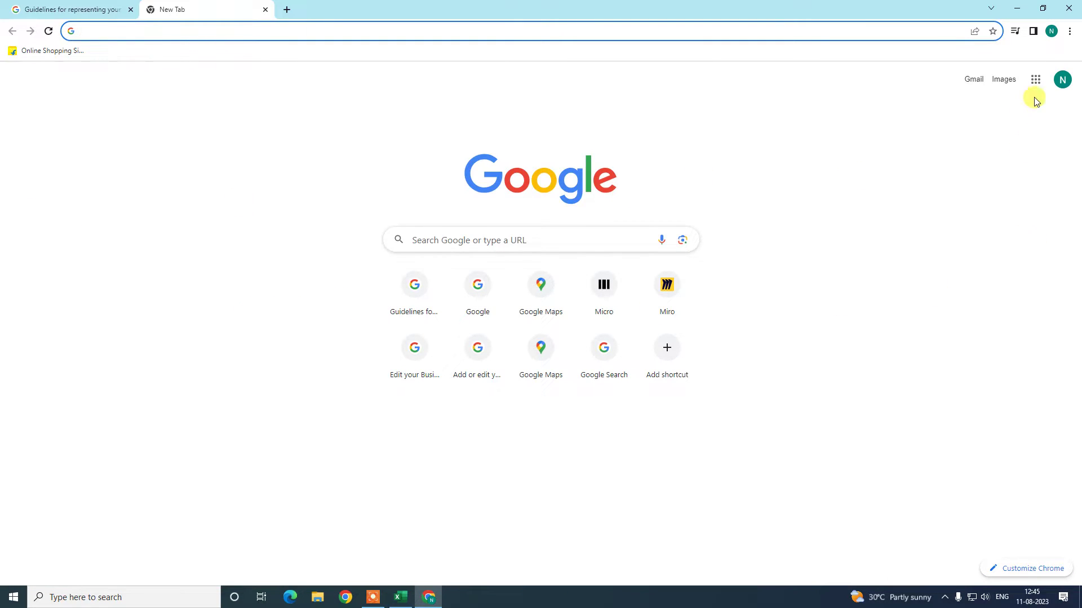
Search Google for 'my business' from recent searches and scroll to the managed Business Profiles list
{"action": "left_click", "coordinate": [1062, 79]}
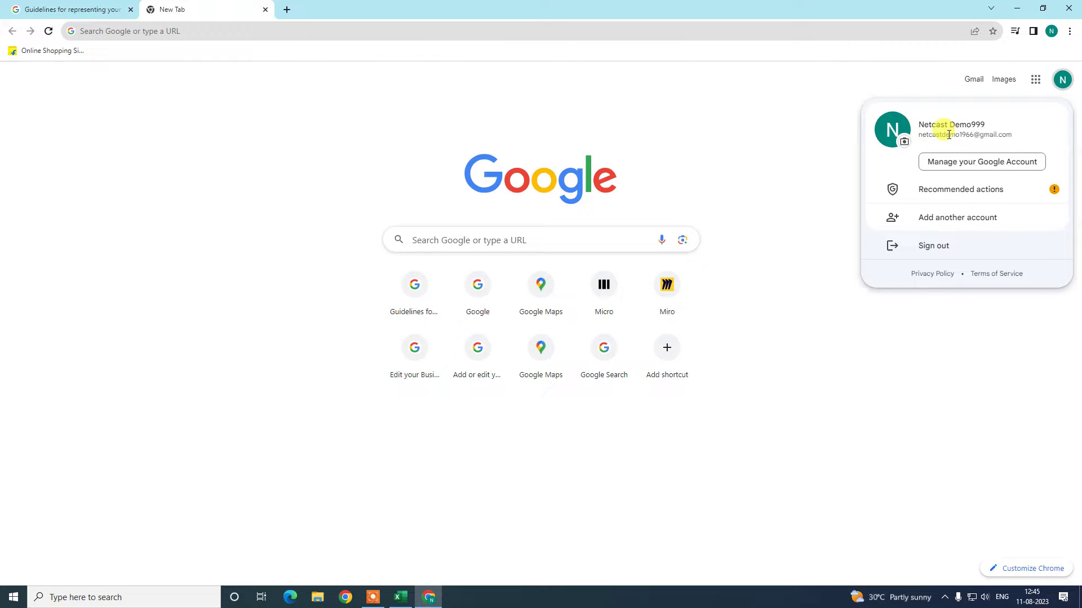
{"action": "left_click", "coordinate": [452, 134]}
{"action": "left_click", "coordinate": [423, 239]}
{"action": "left_click", "coordinate": [434, 266]}
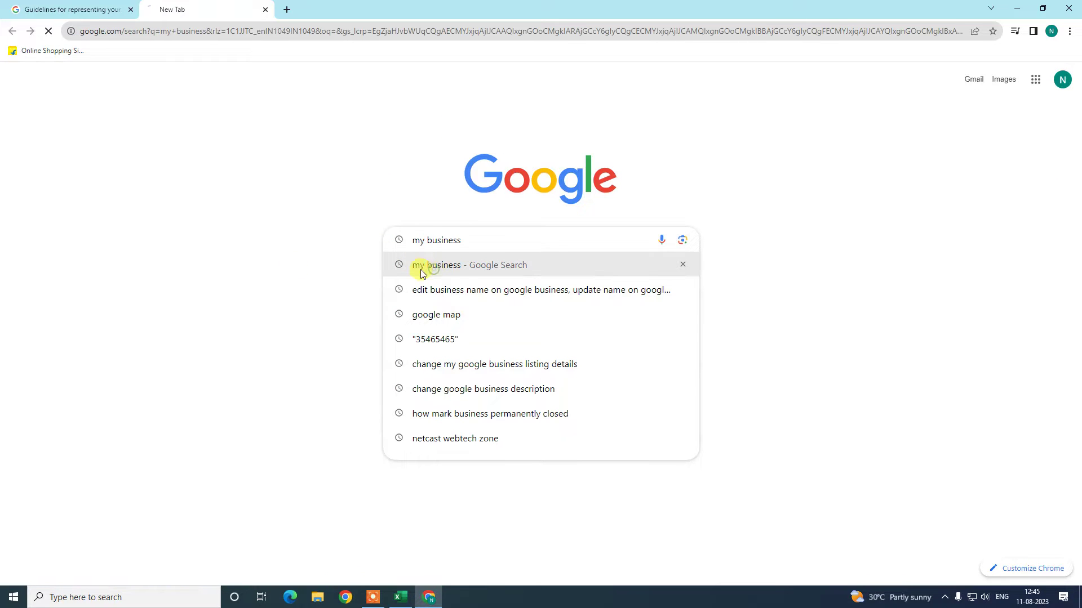
{"action": "scroll", "coordinate": [273, 255], "scroll_direction": "down", "scroll_amount": 3}
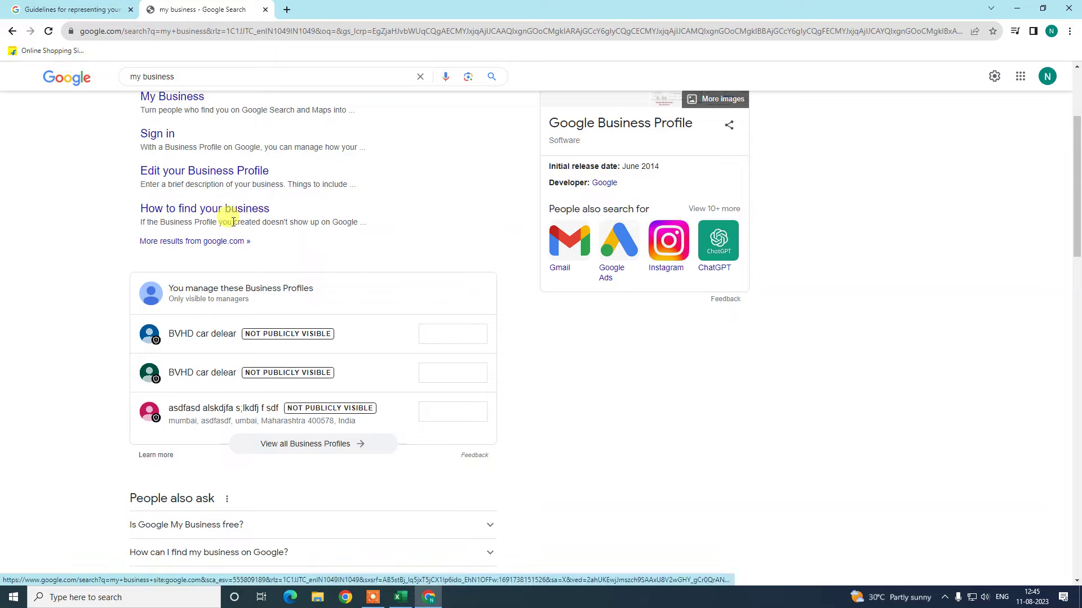
{"action": "scroll", "coordinate": [254, 237], "scroll_direction": "up", "scroll_amount": 1}
{"action": "scroll", "coordinate": [278, 235], "scroll_direction": "down", "scroll_amount": 1}
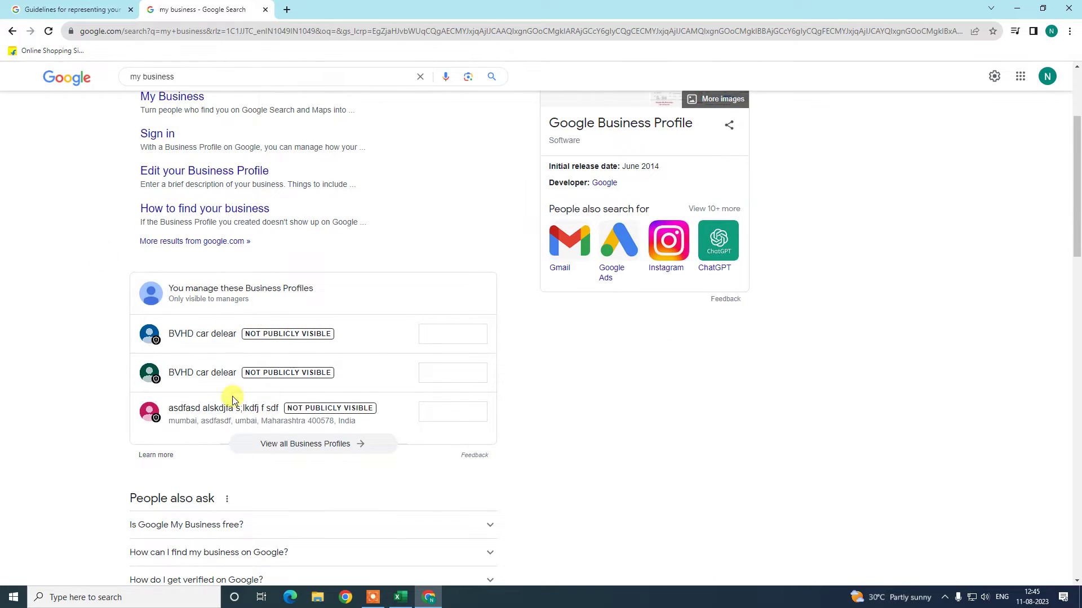
Open the first profile from the full Business Profiles list, then enter 'googl' in a new tab
{"action": "left_click", "coordinate": [289, 445]}
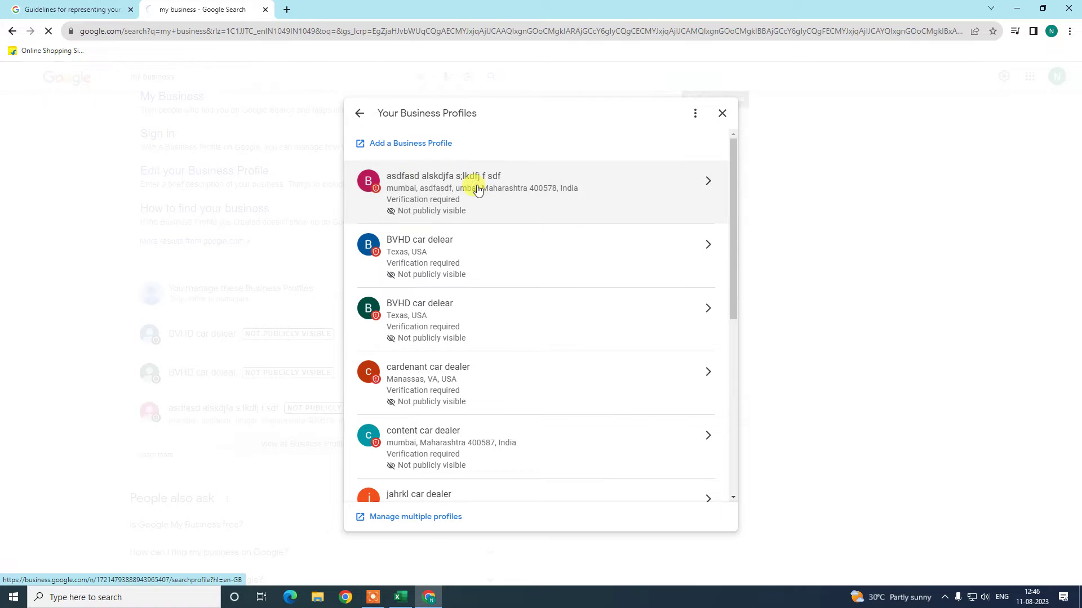
{"action": "left_click", "coordinate": [61, 282]}
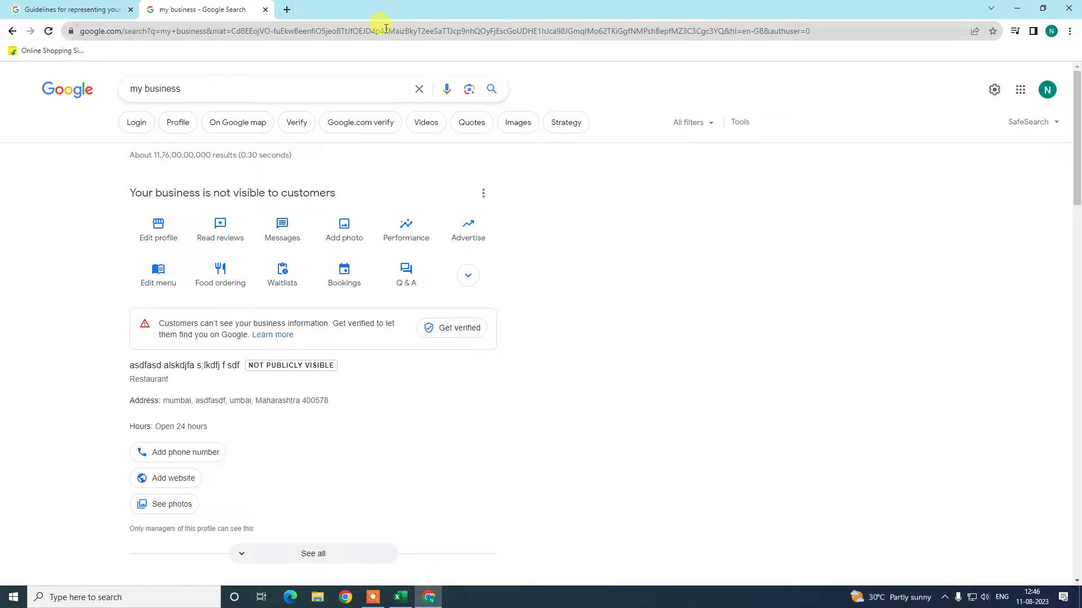
{"action": "left_click", "coordinate": [290, 15]}
{"action": "type", "text": "google.com/maps"}
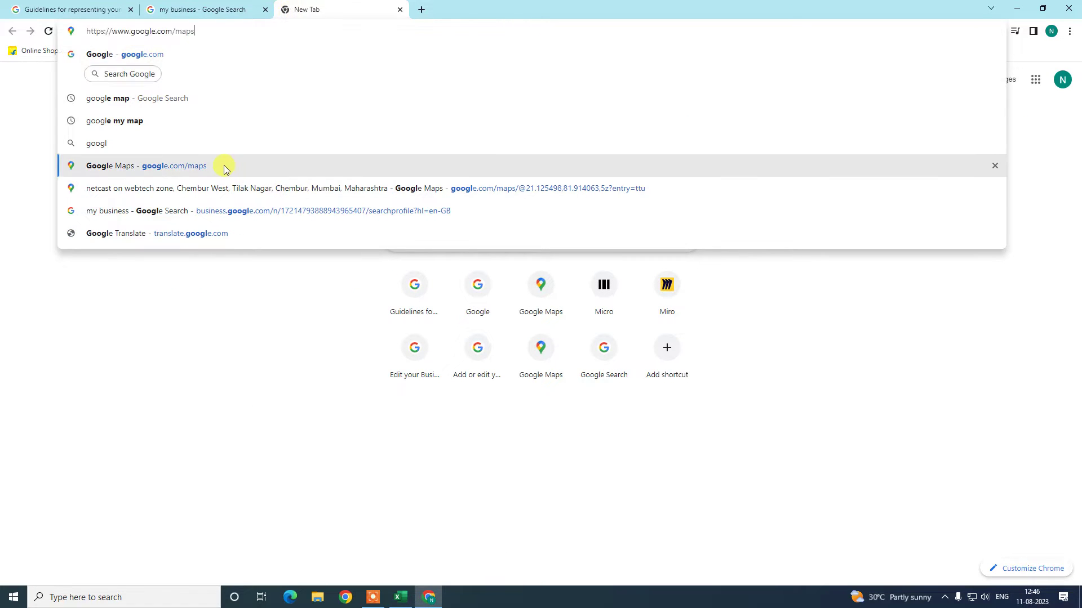
Go to Google Maps and open the netcast on webtech zone place listing
{"action": "left_click", "coordinate": [225, 166]}
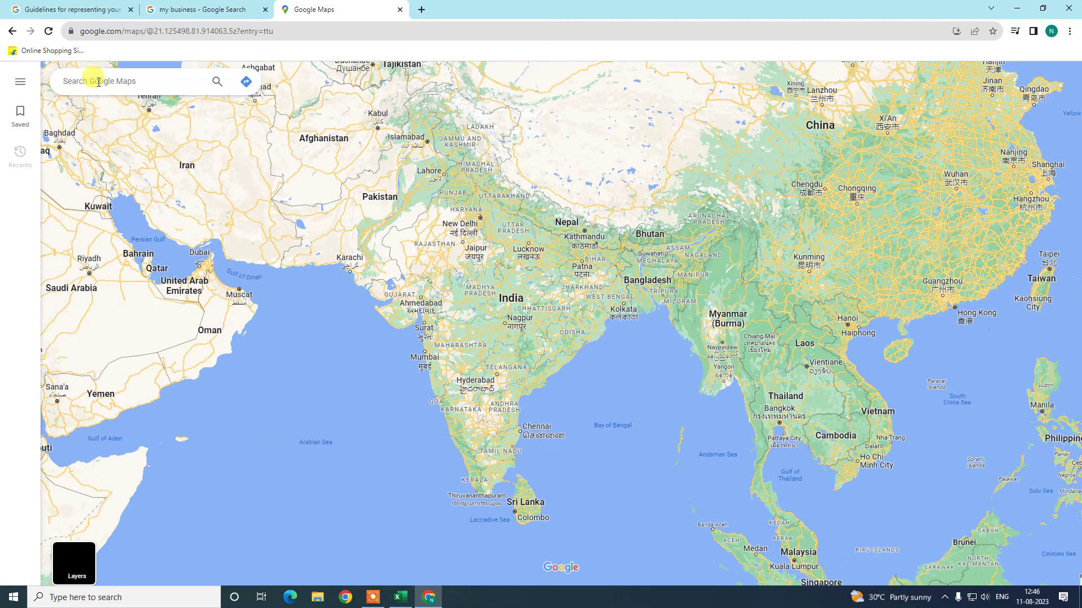
{"action": "type", "text": "n"}
{"action": "left_click", "coordinate": [112, 115]}
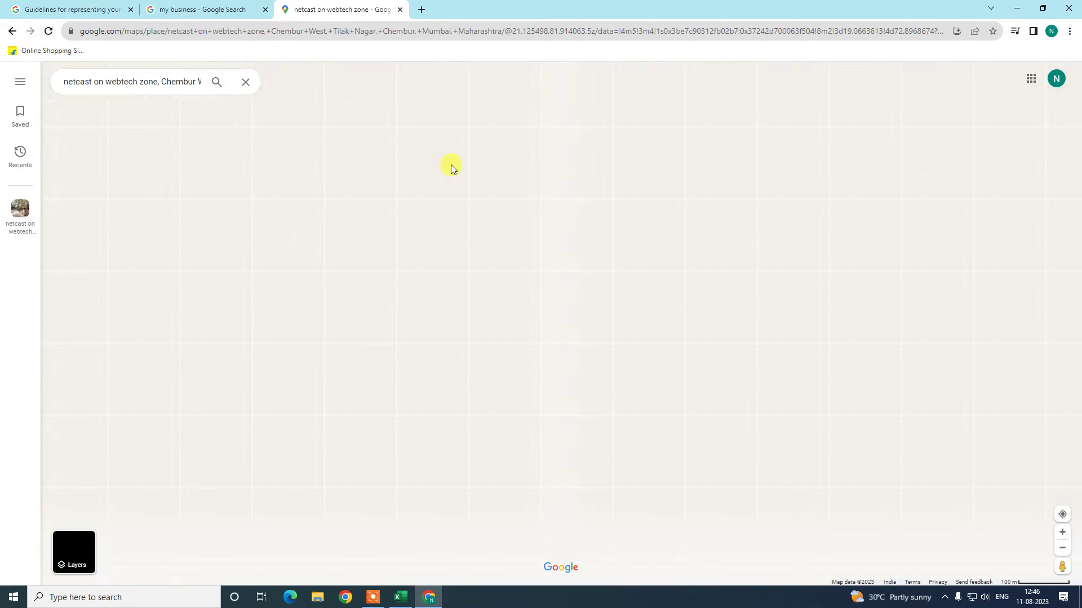
{"action": "scroll", "coordinate": [141, 326], "scroll_direction": "down", "scroll_amount": 2}
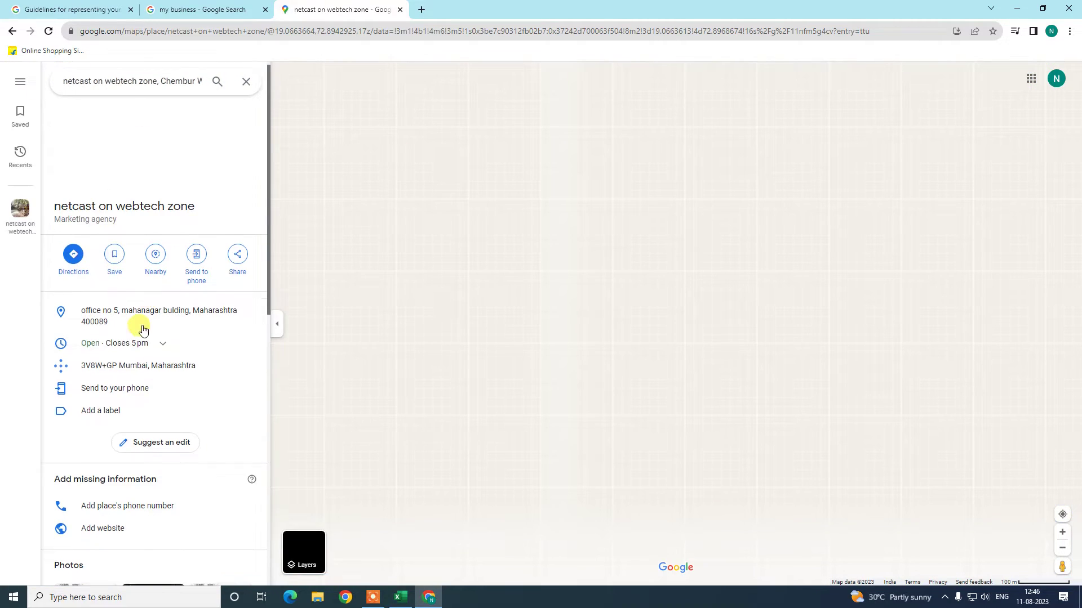
Compare against the my business results, then zoom the netcast on webtech zone map around its pin
{"action": "left_click", "coordinate": [206, 8]}
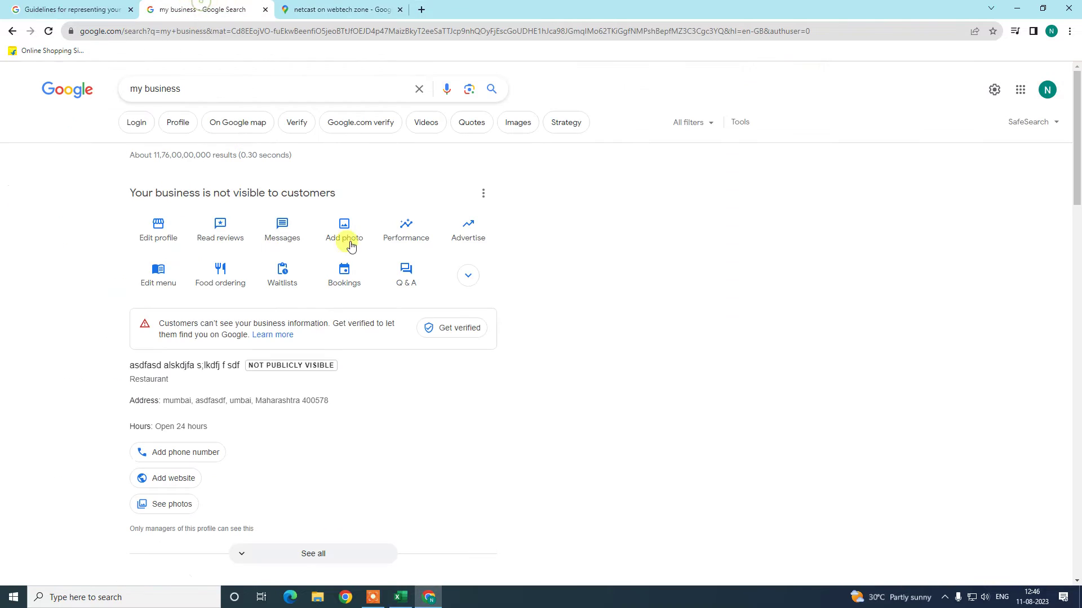
{"action": "left_click", "coordinate": [332, 9]}
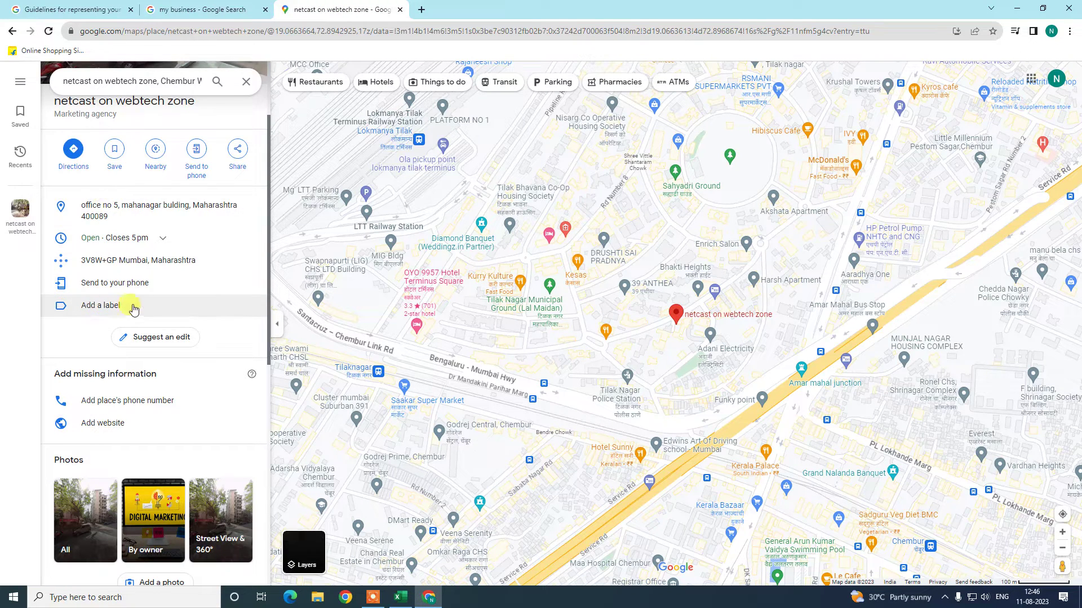
{"action": "scroll", "coordinate": [63, 302], "scroll_direction": "down", "scroll_amount": 2}
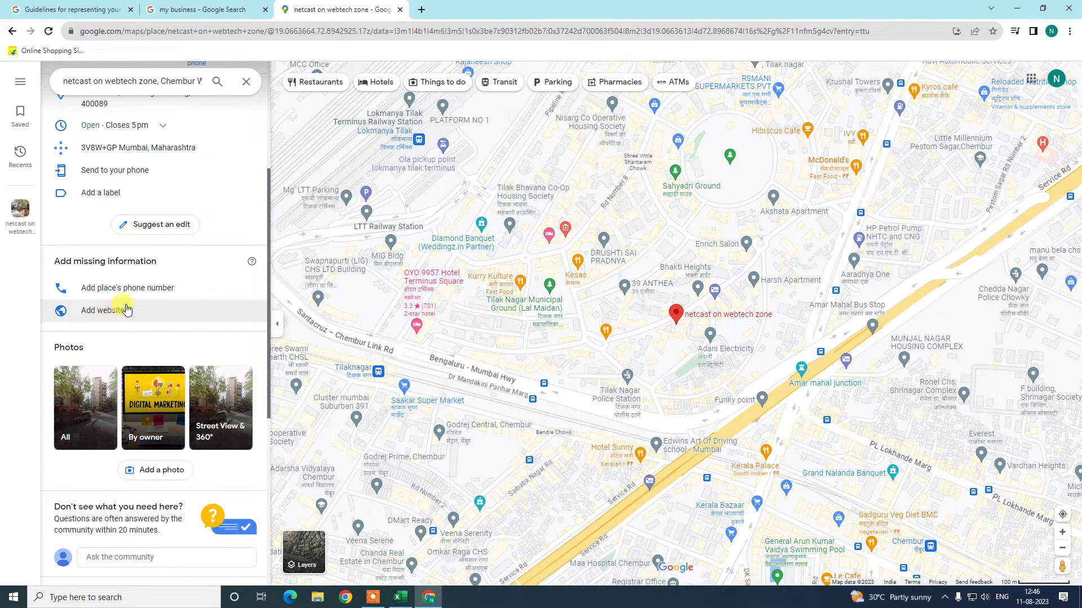
{"action": "left_click", "coordinate": [210, 9]}
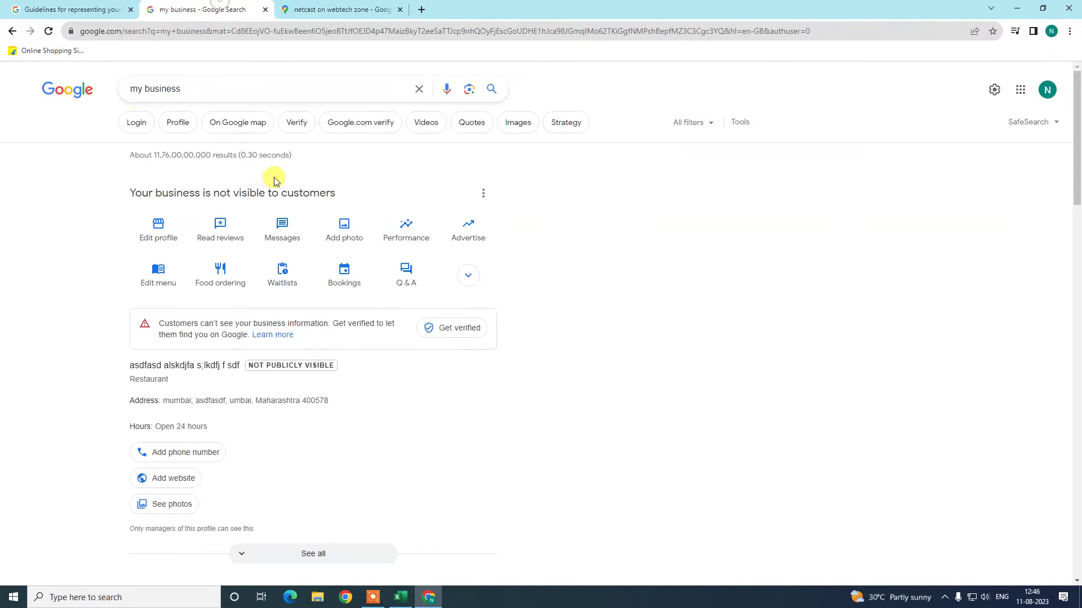
{"action": "left_click", "coordinate": [319, 11]}
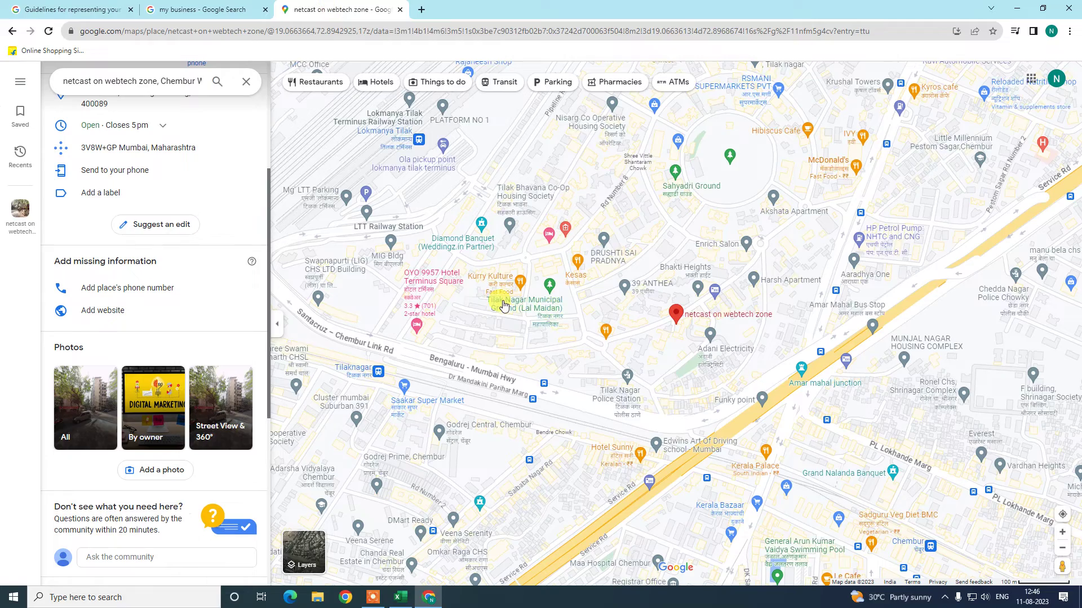
{"action": "scroll", "coordinate": [503, 306], "scroll_direction": "up", "scroll_amount": 3}
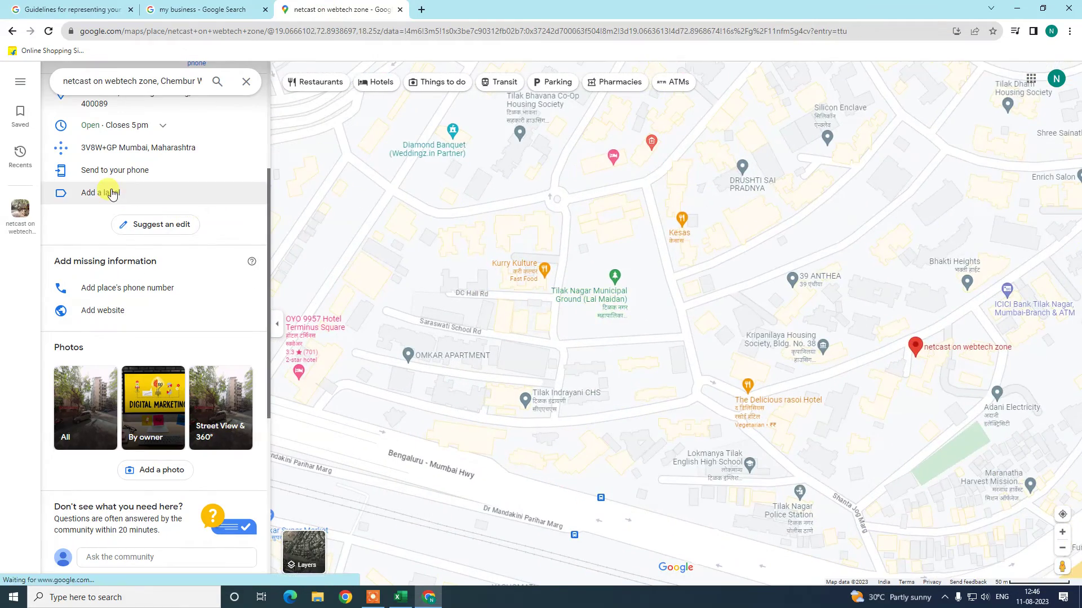
{"action": "scroll", "coordinate": [112, 193], "scroll_direction": "down", "scroll_amount": 1}
{"action": "scroll", "coordinate": [150, 217], "scroll_direction": "up", "scroll_amount": 3}
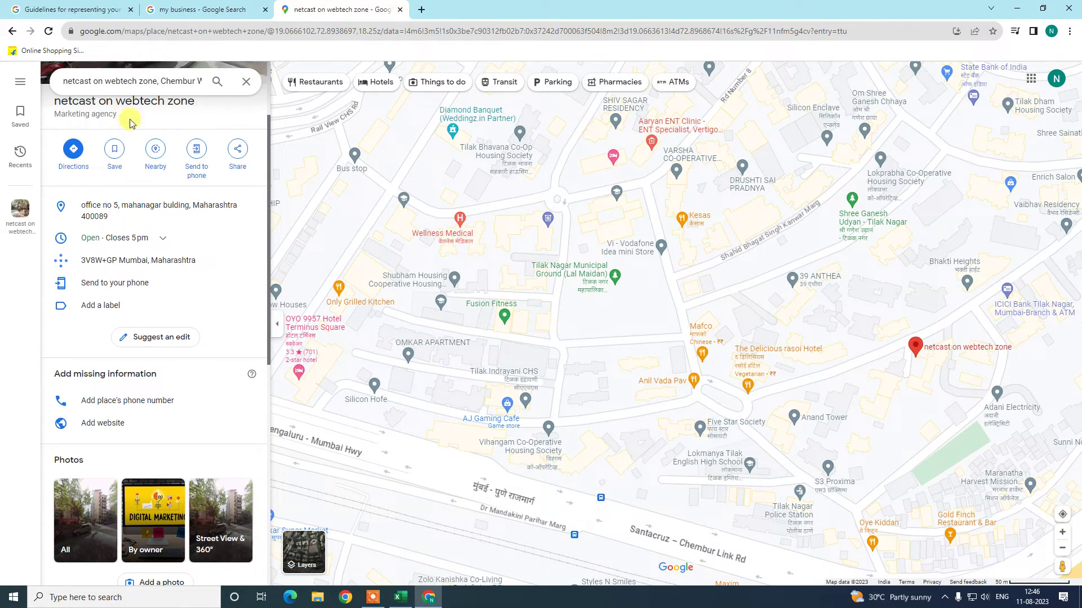
{"action": "left_click", "coordinate": [160, 345]}
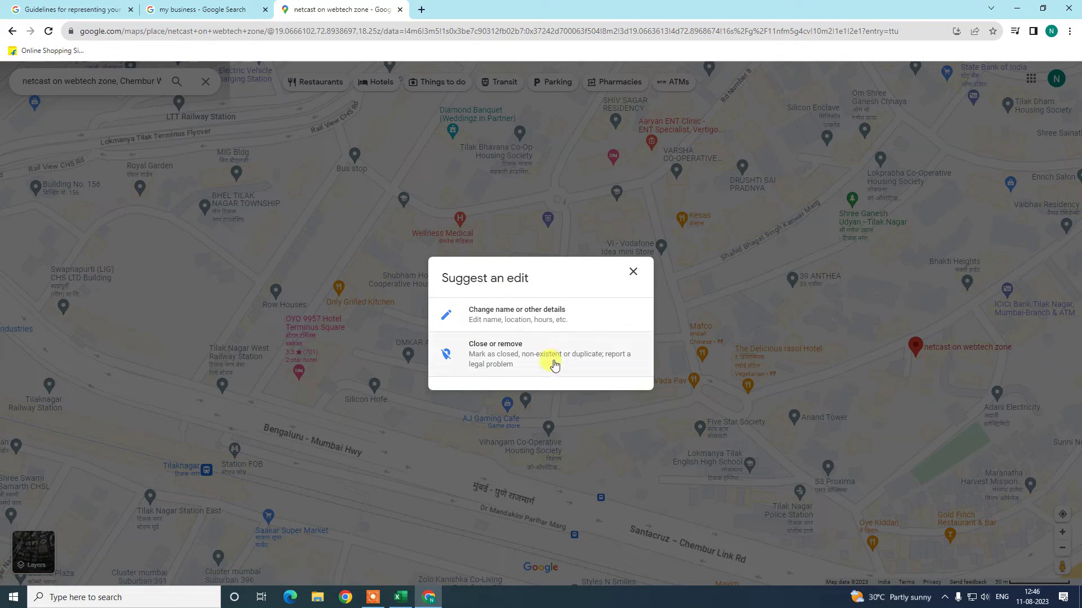
{"action": "left_click", "coordinate": [500, 318]}
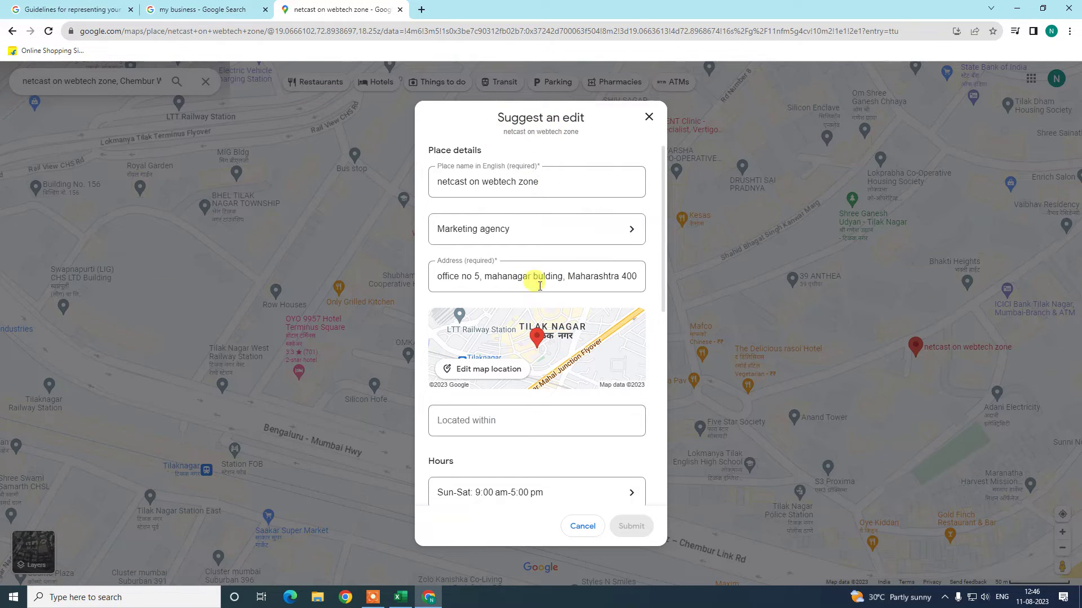
{"action": "scroll", "coordinate": [530, 309], "scroll_direction": "down", "scroll_amount": 1}
{"action": "scroll", "coordinate": [541, 338], "scroll_direction": "down", "scroll_amount": 4}
{"action": "scroll", "coordinate": [507, 369], "scroll_direction": "up", "scroll_amount": 5}
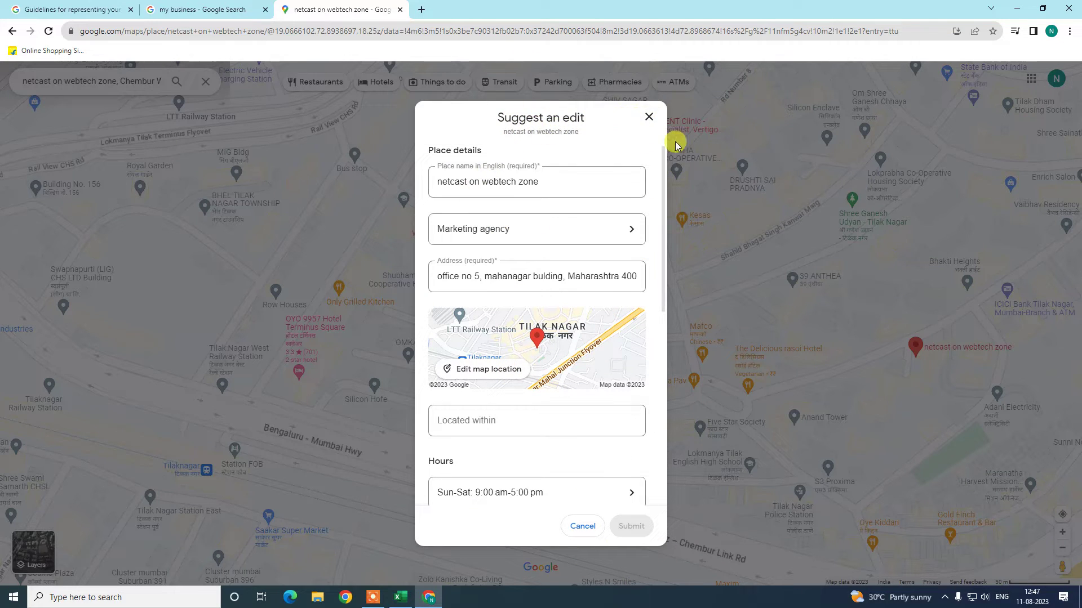
{"action": "left_click", "coordinate": [649, 117]}
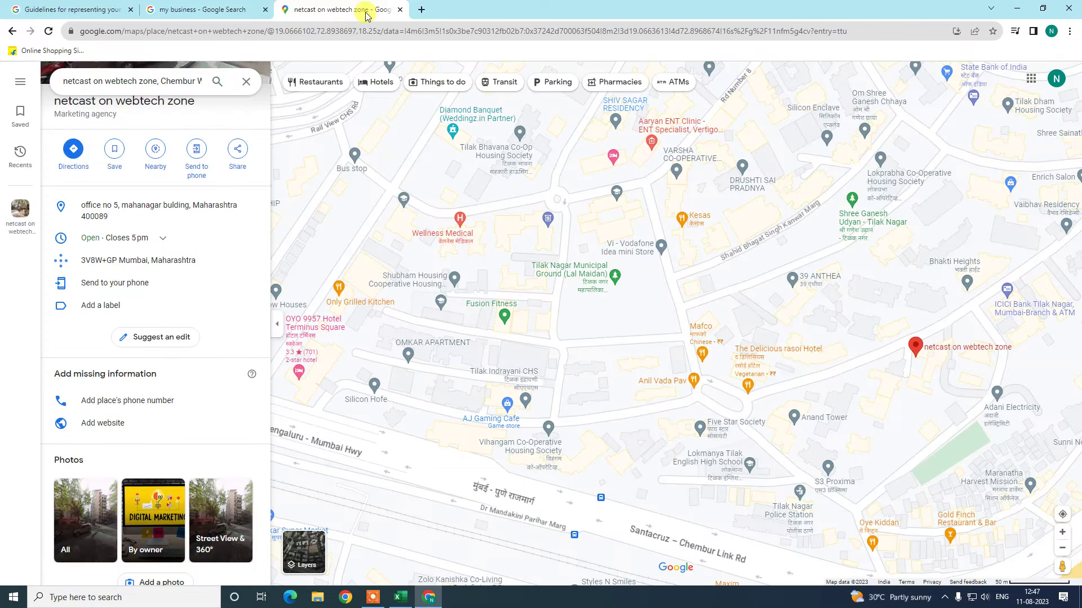
Close the Maps tab and open the profile editor at the About section
{"action": "left_click", "coordinate": [399, 10]}
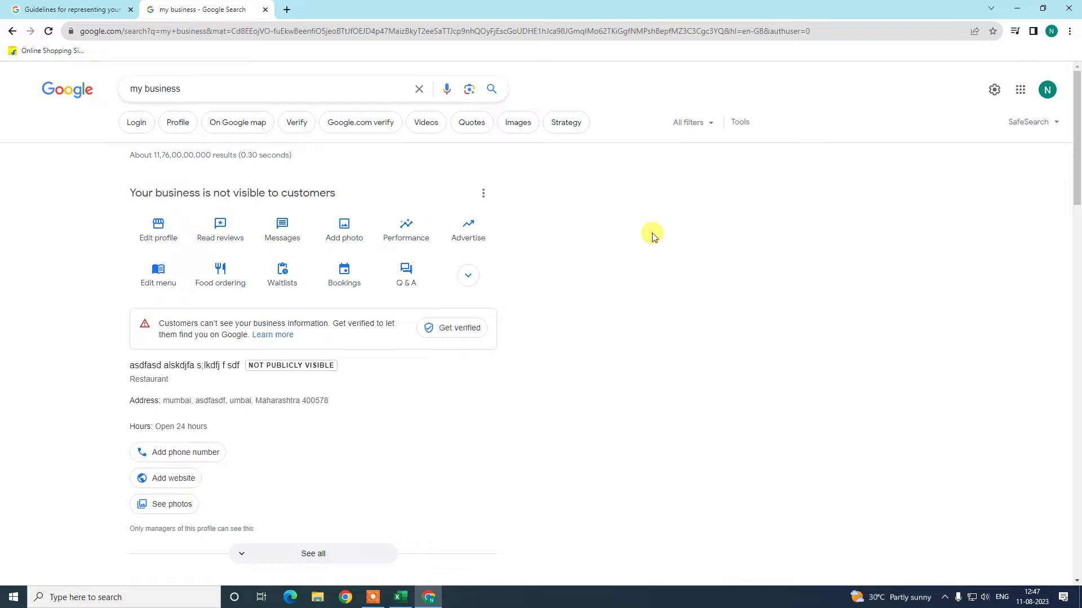
{"action": "left_click", "coordinate": [153, 234]}
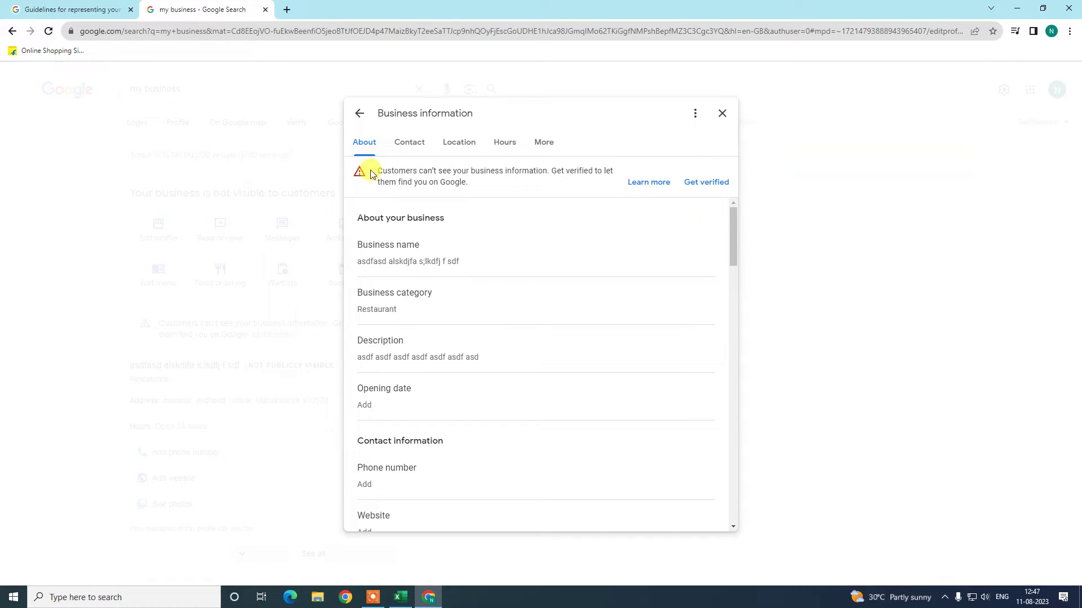
{"action": "left_click", "coordinate": [371, 144]}
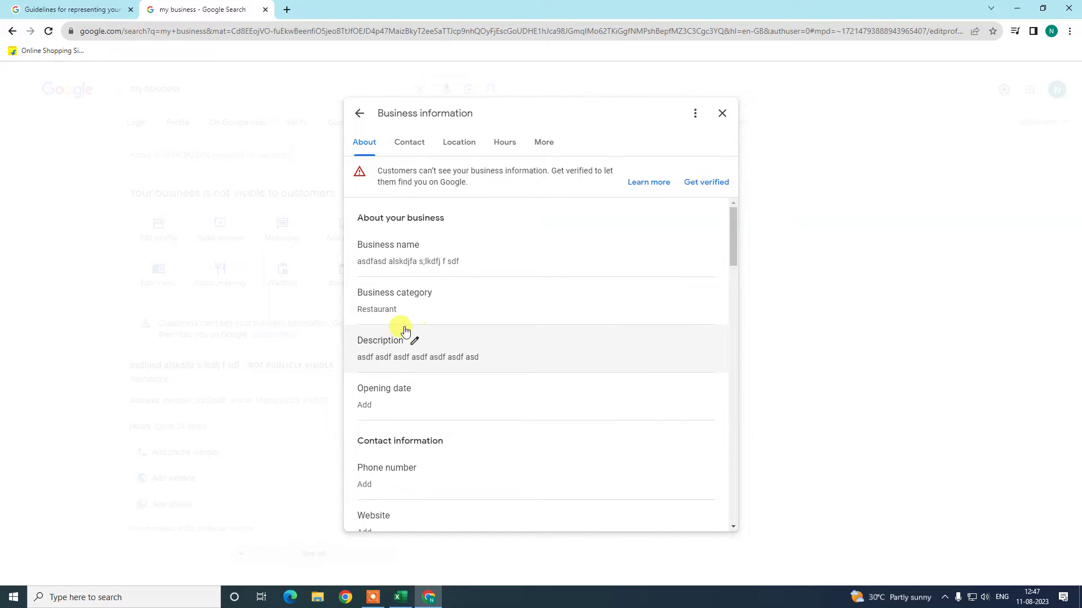
Scroll the Business information editor down to the Location and areas section
{"action": "scroll", "coordinate": [474, 331], "scroll_direction": "down", "scroll_amount": 1}
{"action": "scroll", "coordinate": [474, 329], "scroll_direction": "down", "scroll_amount": 1}
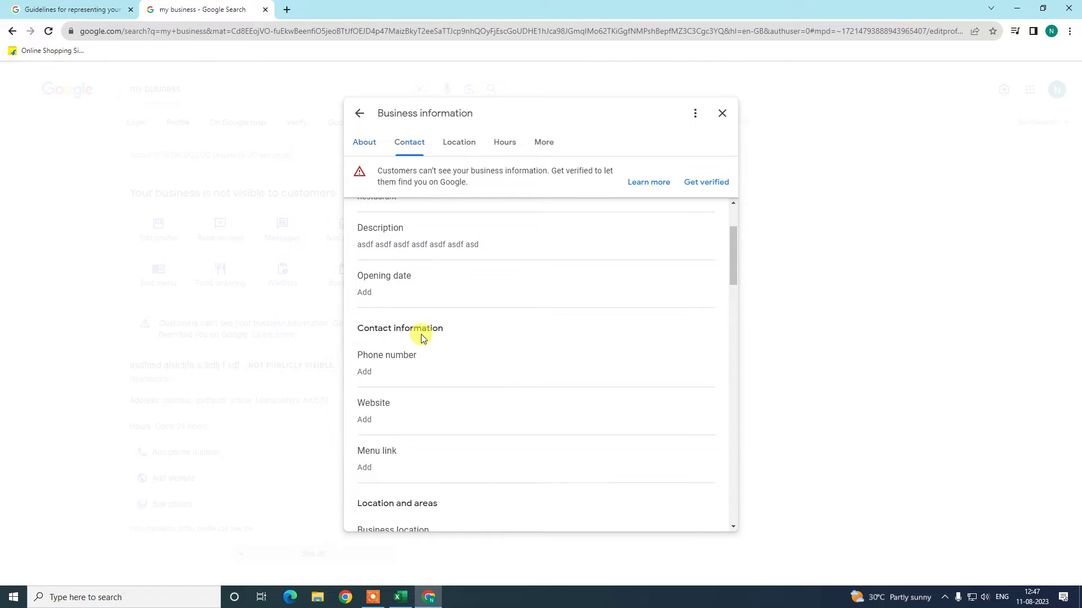
{"action": "scroll", "coordinate": [429, 341], "scroll_direction": "down", "scroll_amount": 1}
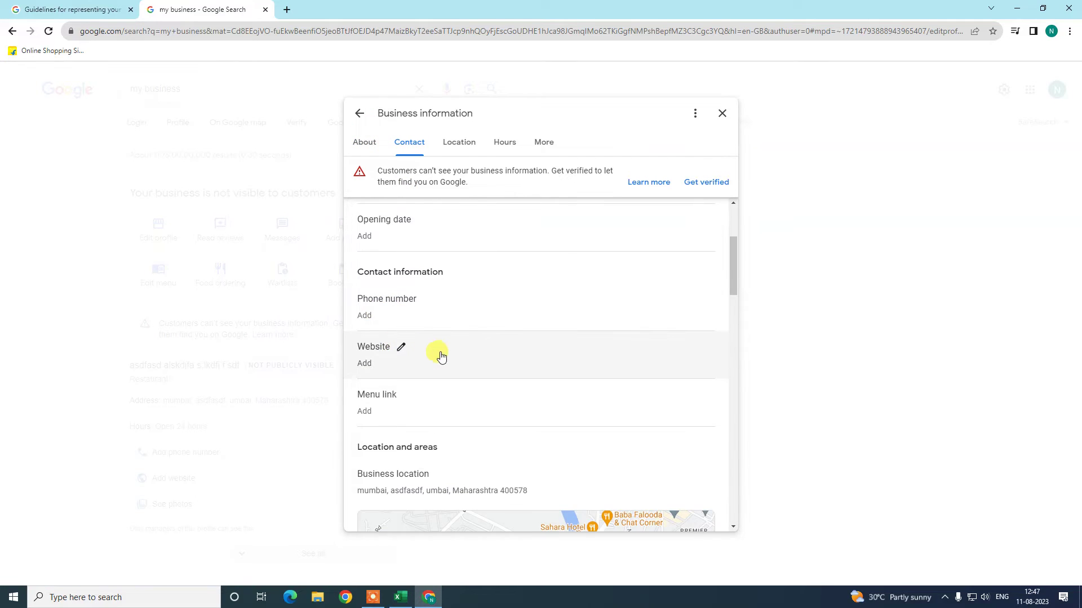
{"action": "scroll", "coordinate": [394, 363], "scroll_direction": "down", "scroll_amount": 1}
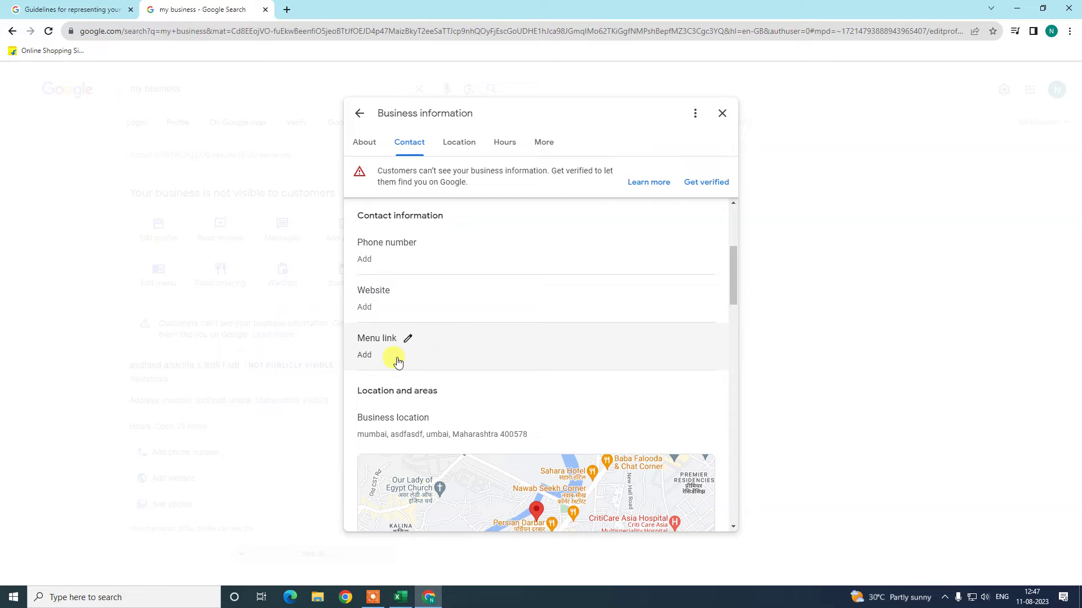
{"action": "scroll", "coordinate": [419, 351], "scroll_direction": "down", "scroll_amount": 3}
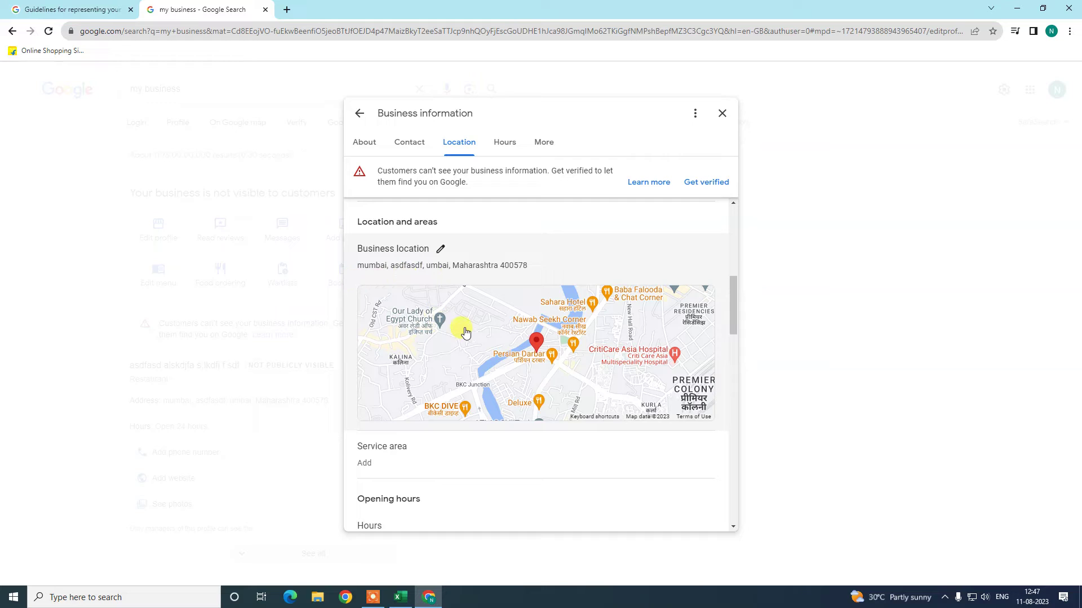
{"action": "scroll", "coordinate": [465, 333], "scroll_direction": "down", "scroll_amount": 2}
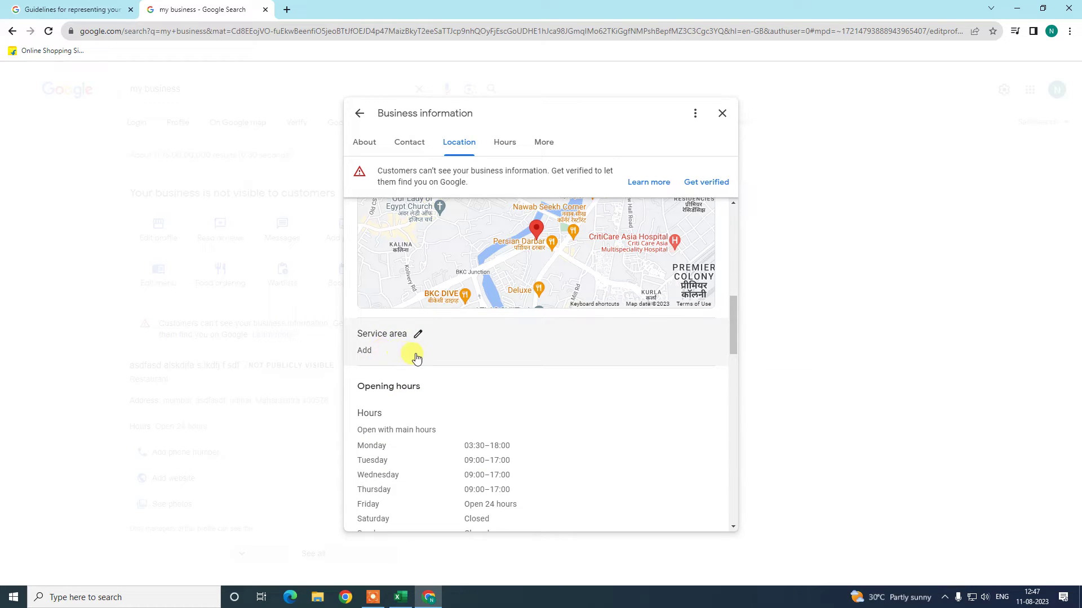
{"action": "scroll", "coordinate": [404, 349], "scroll_direction": "down", "scroll_amount": 2}
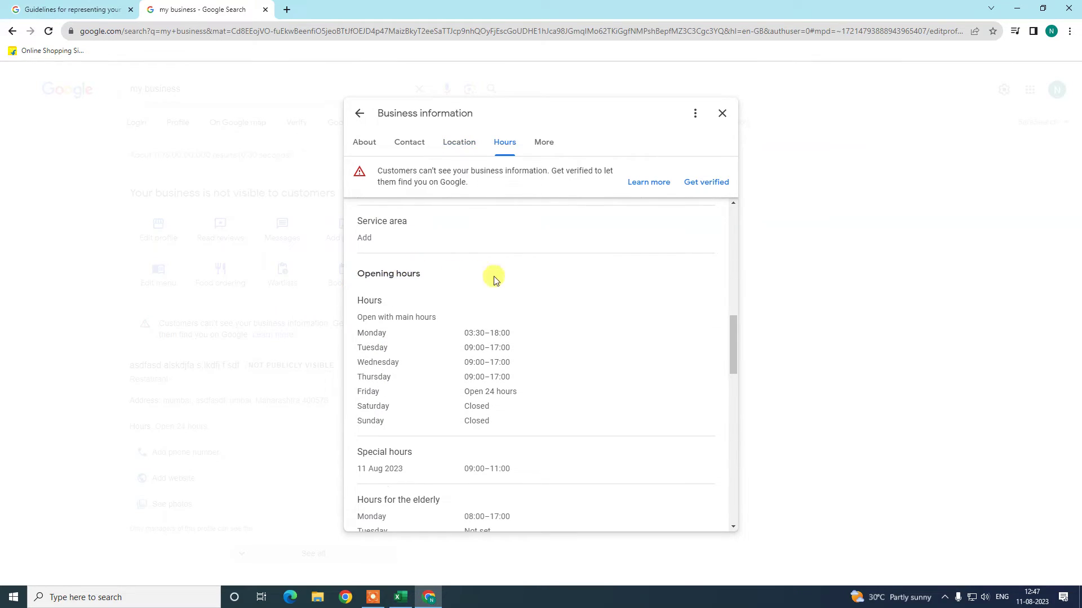
Open the 11 Aug 2023 special hours entry (09:00–11:00) for editing
{"action": "scroll", "coordinate": [406, 345], "scroll_direction": "down", "scroll_amount": 9}
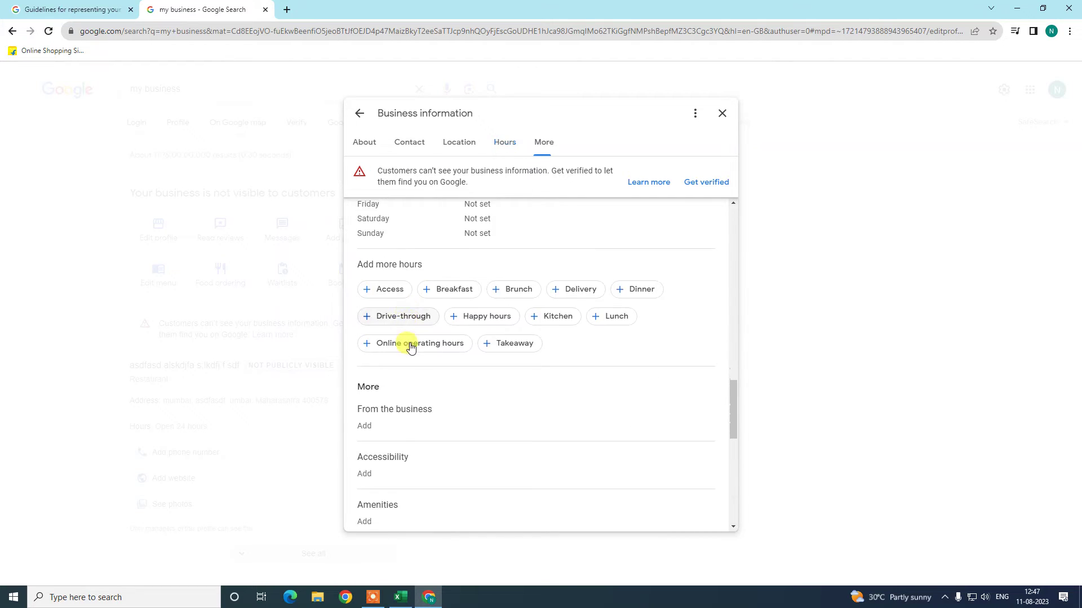
{"action": "scroll", "coordinate": [492, 369], "scroll_direction": "down", "scroll_amount": 3}
{"action": "scroll", "coordinate": [491, 369], "scroll_direction": "up", "scroll_amount": 8}
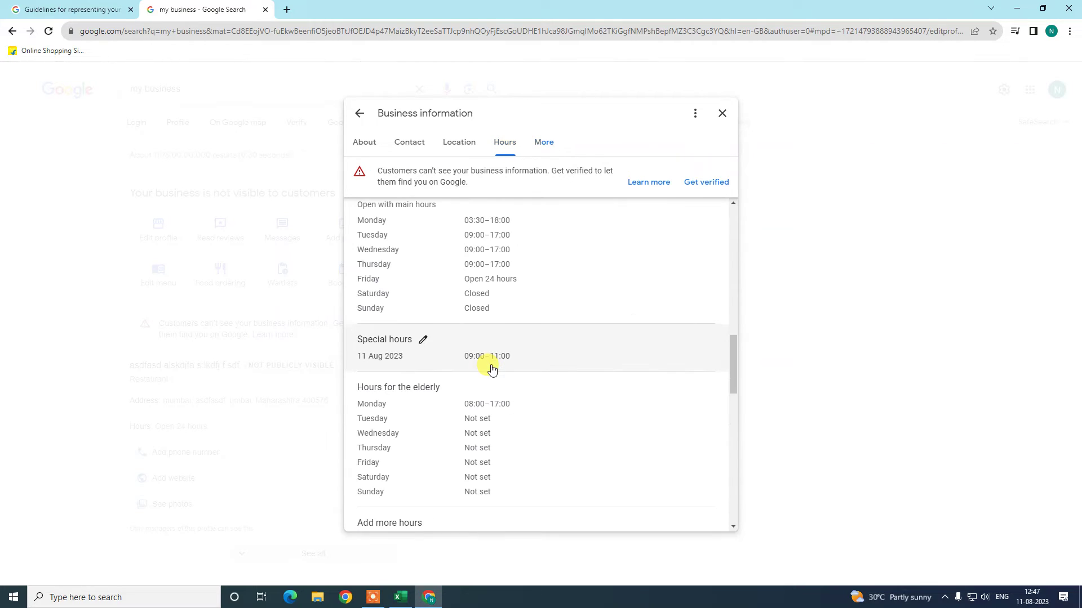
{"action": "left_click", "coordinate": [423, 341]}
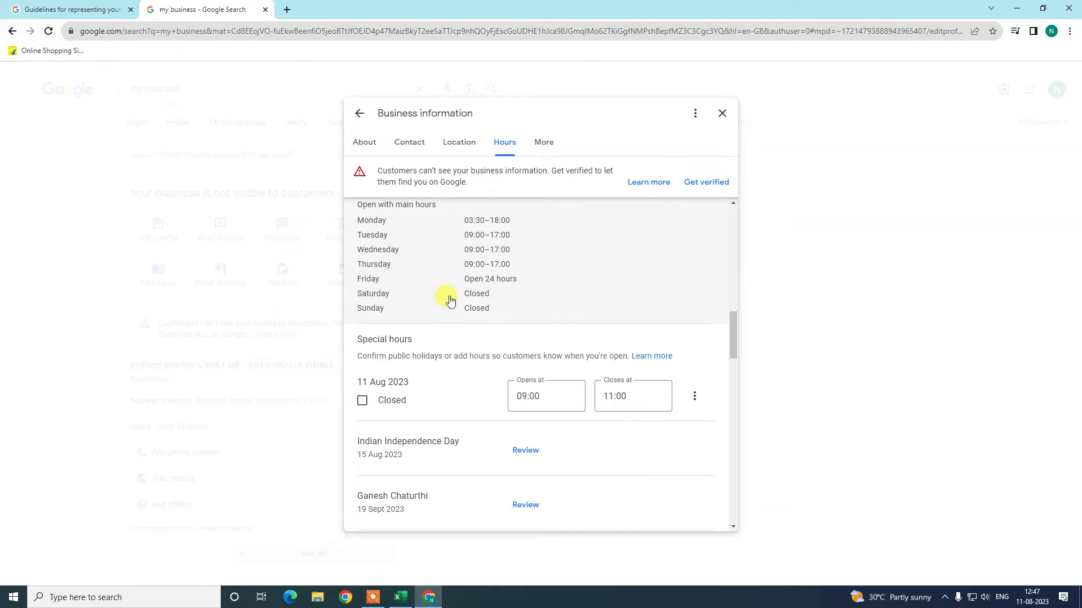
Jump to the Contact section, then back to the About section
{"action": "scroll", "coordinate": [448, 310], "scroll_direction": "up", "scroll_amount": 10}
{"action": "scroll", "coordinate": [448, 314], "scroll_direction": "up", "scroll_amount": 2}
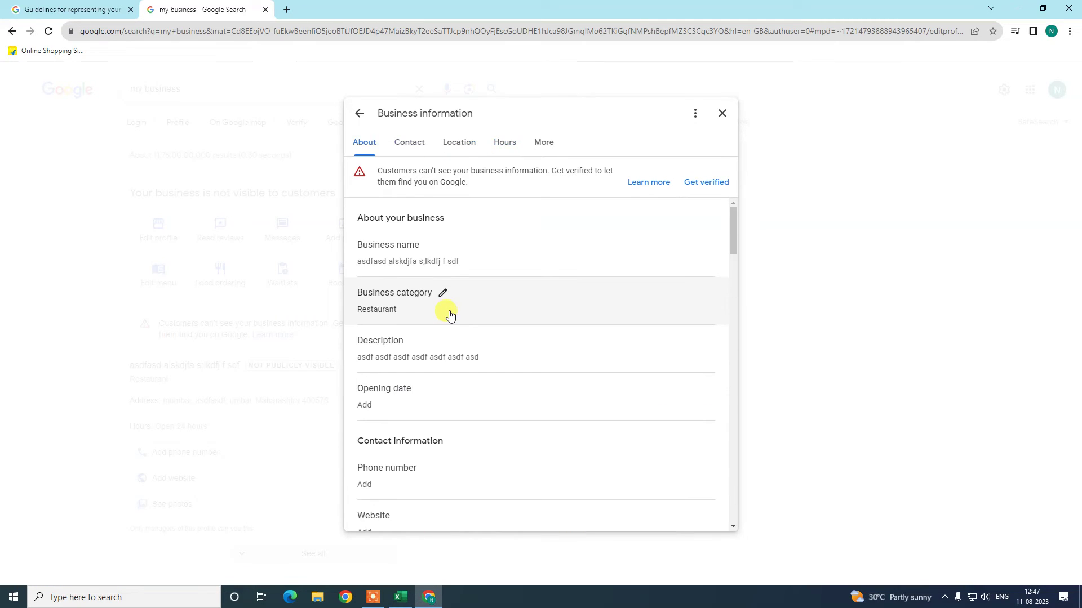
{"action": "left_click", "coordinate": [408, 144]}
{"action": "left_click", "coordinate": [362, 142]}
Expand and read the Business description guidelines on the Guidelines help page
{"action": "left_click", "coordinate": [70, 10]}
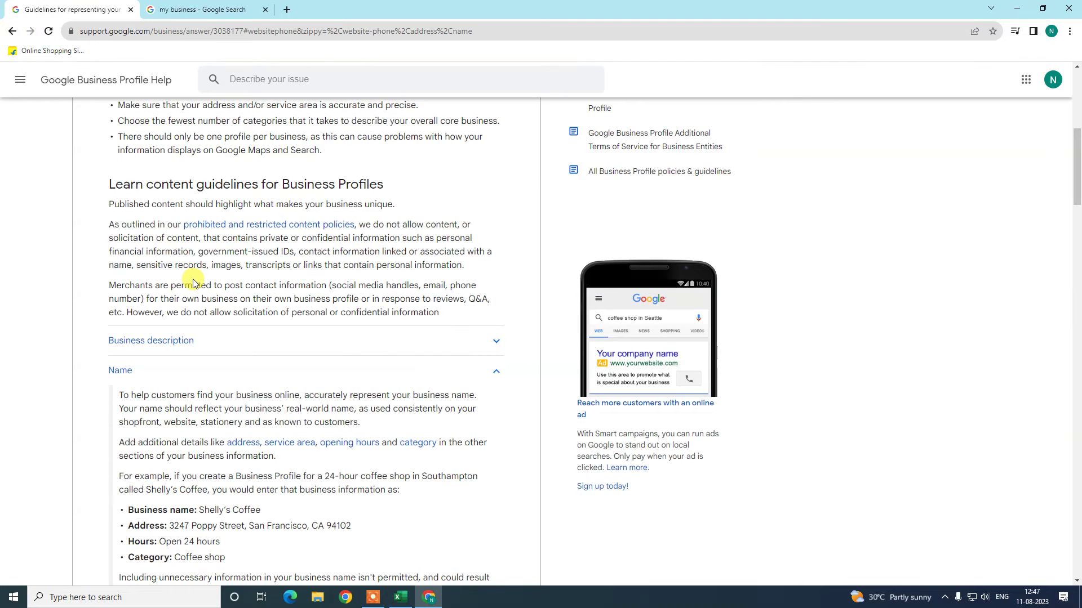
{"action": "scroll", "coordinate": [193, 281], "scroll_direction": "up", "scroll_amount": 7}
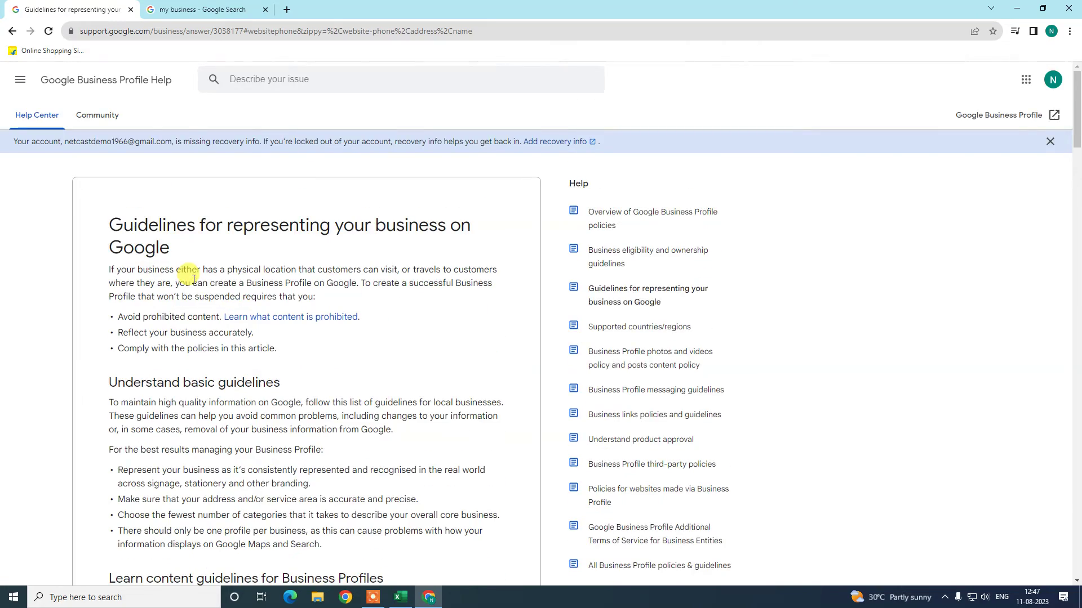
{"action": "scroll", "coordinate": [193, 279], "scroll_direction": "down", "scroll_amount": 10}
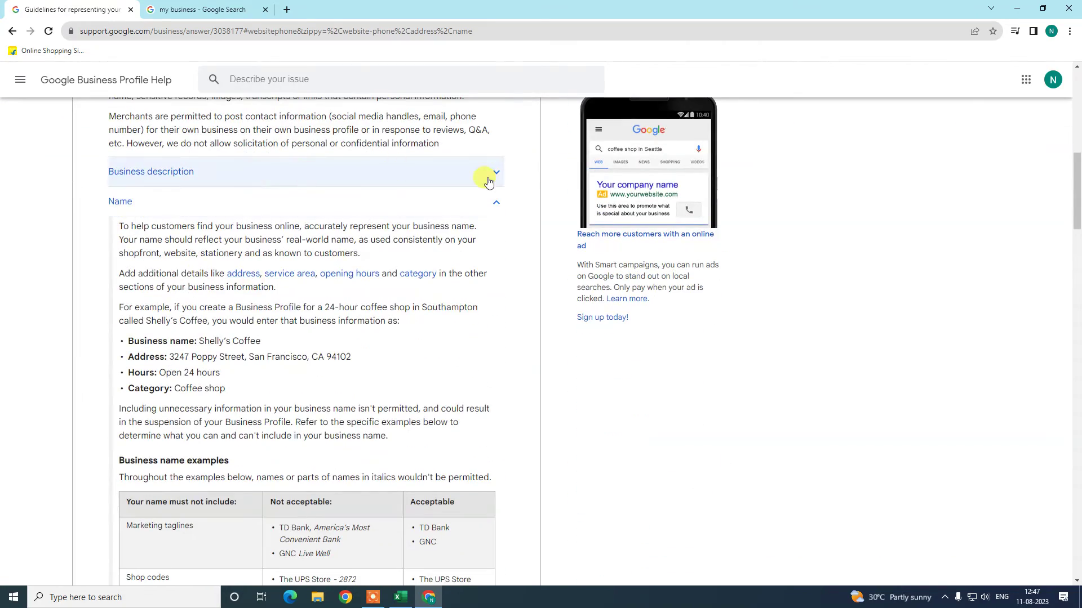
{"action": "left_click", "coordinate": [488, 181]}
{"action": "scroll", "coordinate": [141, 169], "scroll_direction": "down", "scroll_amount": 4}
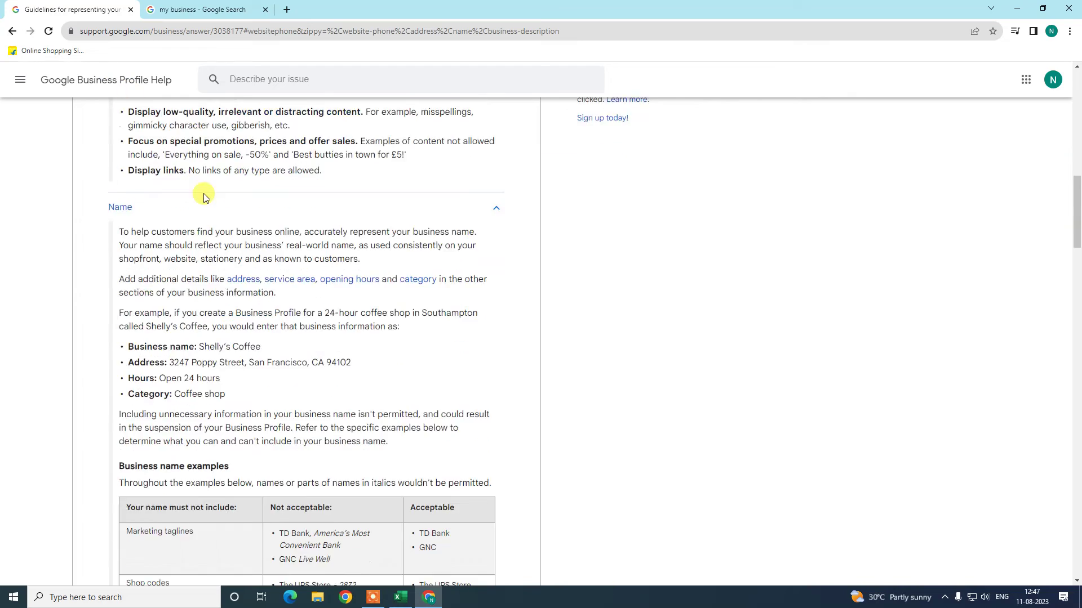
{"action": "scroll", "coordinate": [203, 195], "scroll_direction": "down", "scroll_amount": 17}
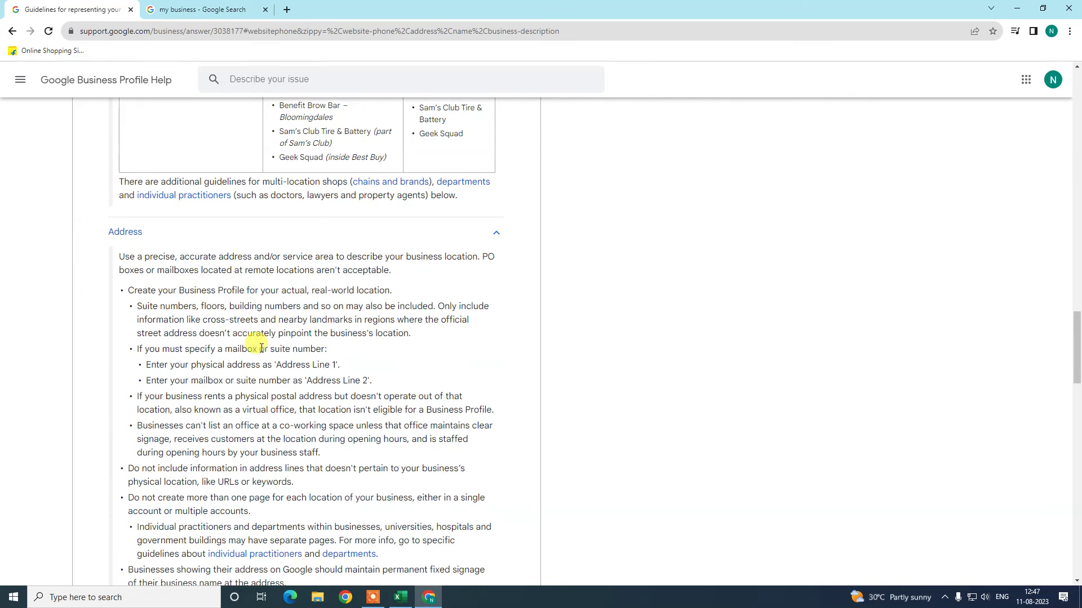
{"action": "scroll", "coordinate": [257, 338], "scroll_direction": "down", "scroll_amount": 2}
{"action": "scroll", "coordinate": [237, 321], "scroll_direction": "up", "scroll_amount": 5}
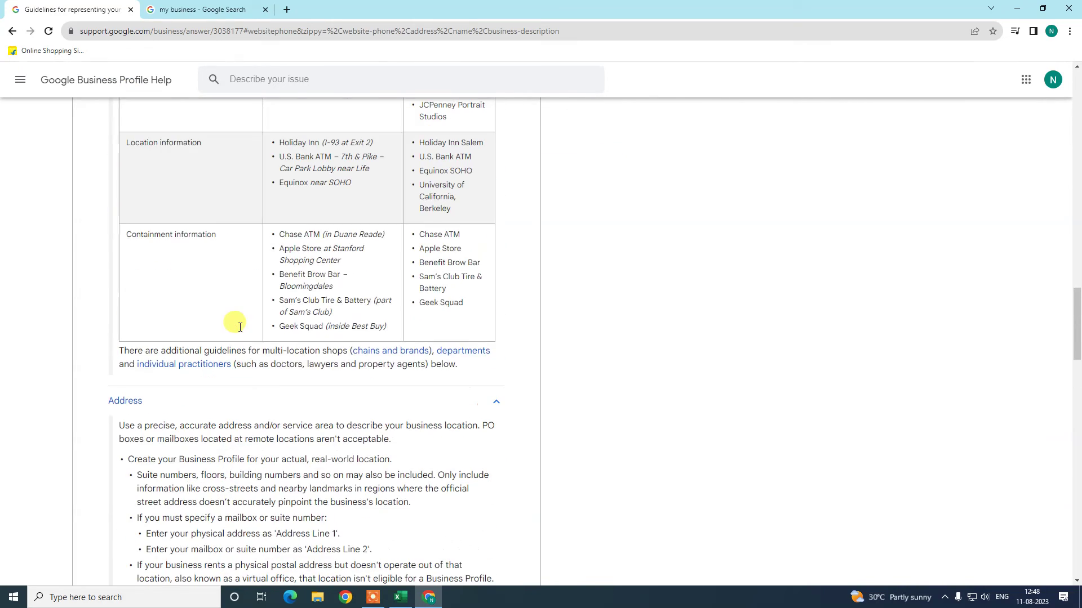
Recheck the guidelines page, then return to the Business information panel's Contact section
{"action": "left_click", "coordinate": [211, 9]}
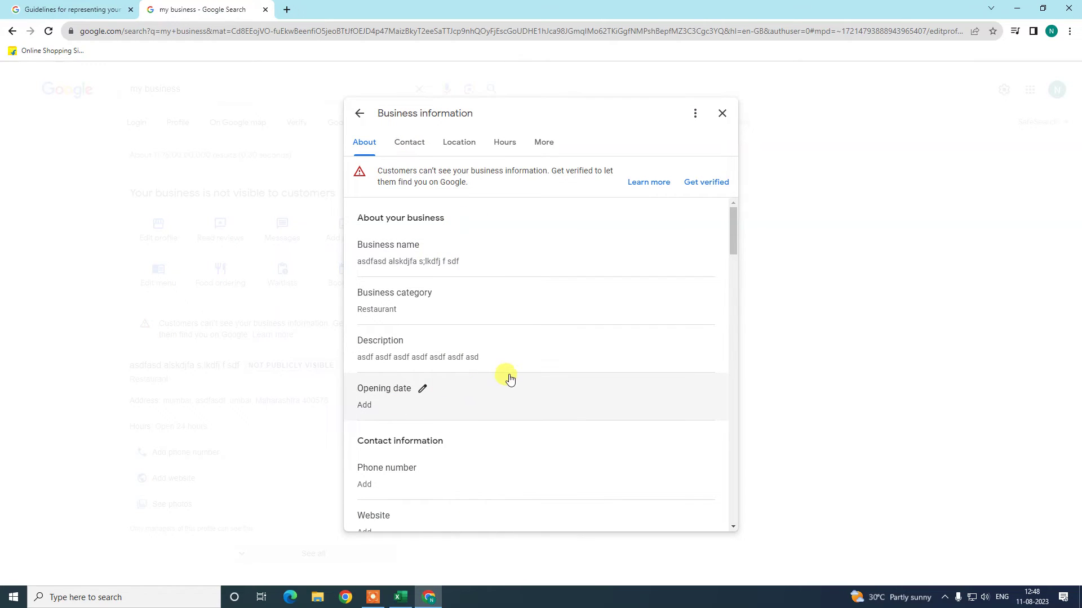
{"action": "scroll", "coordinate": [510, 379], "scroll_direction": "down", "scroll_amount": 2}
{"action": "scroll", "coordinate": [454, 386], "scroll_direction": "up", "scroll_amount": 2}
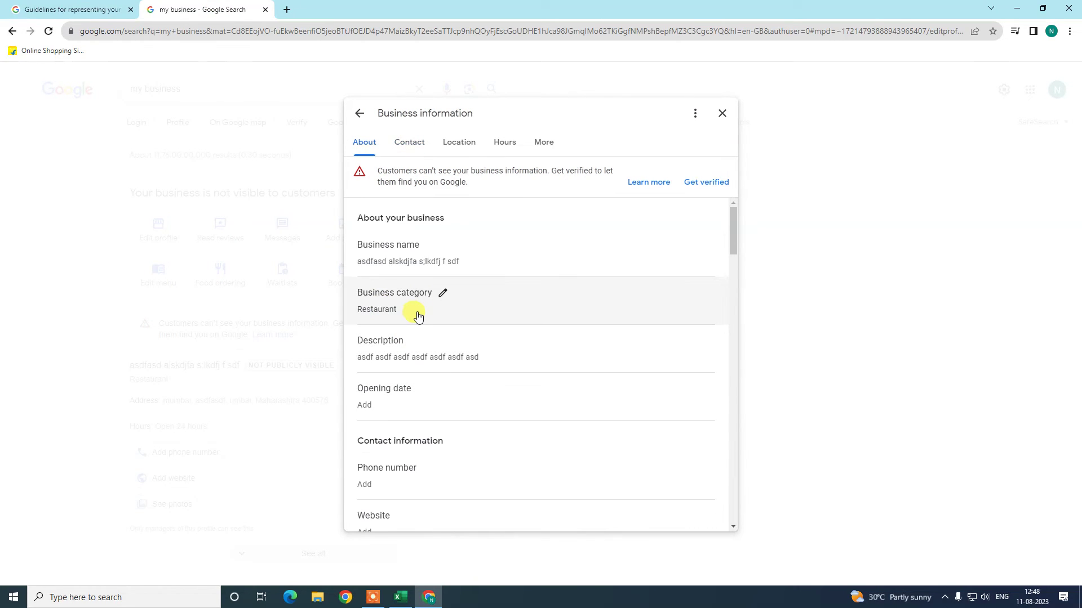
{"action": "left_click", "coordinate": [70, 9]}
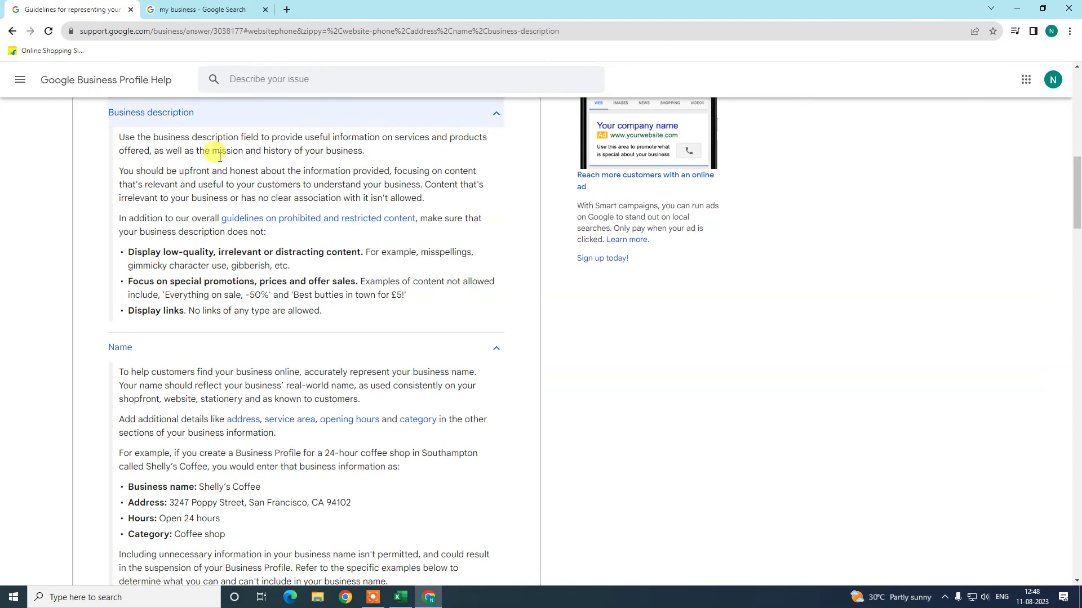
{"action": "scroll", "coordinate": [237, 222], "scroll_direction": "up", "scroll_amount": 3}
{"action": "scroll", "coordinate": [236, 220], "scroll_direction": "up", "scroll_amount": 3}
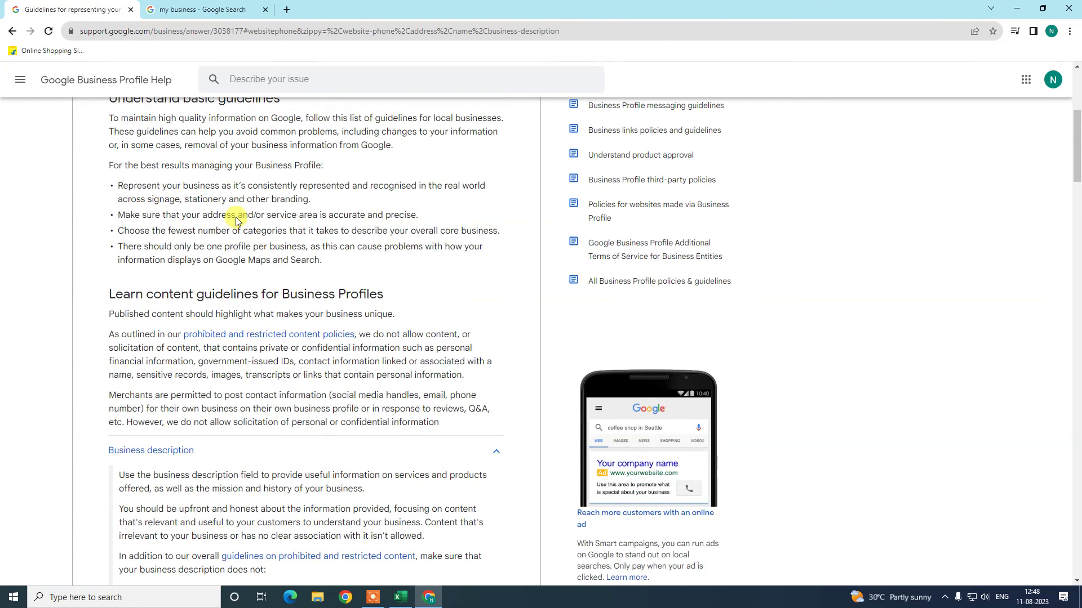
{"action": "left_click", "coordinate": [219, 9]}
{"action": "scroll", "coordinate": [514, 276], "scroll_direction": "down", "scroll_amount": 3}
{"action": "scroll", "coordinate": [530, 282], "scroll_direction": "down", "scroll_amount": 2}
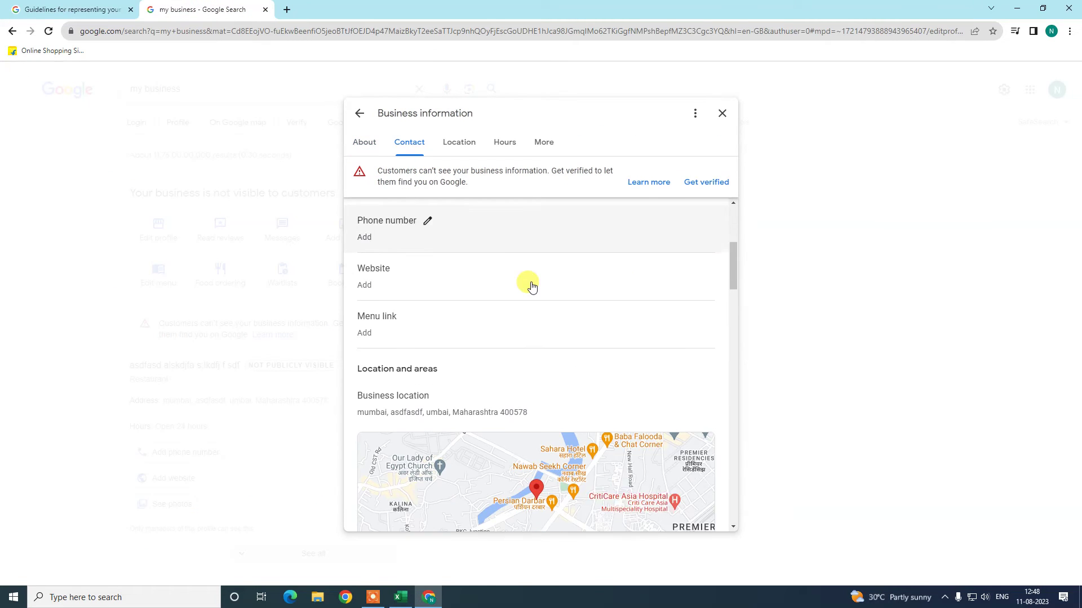
{"action": "scroll", "coordinate": [531, 284], "scroll_direction": "up", "scroll_amount": 4}
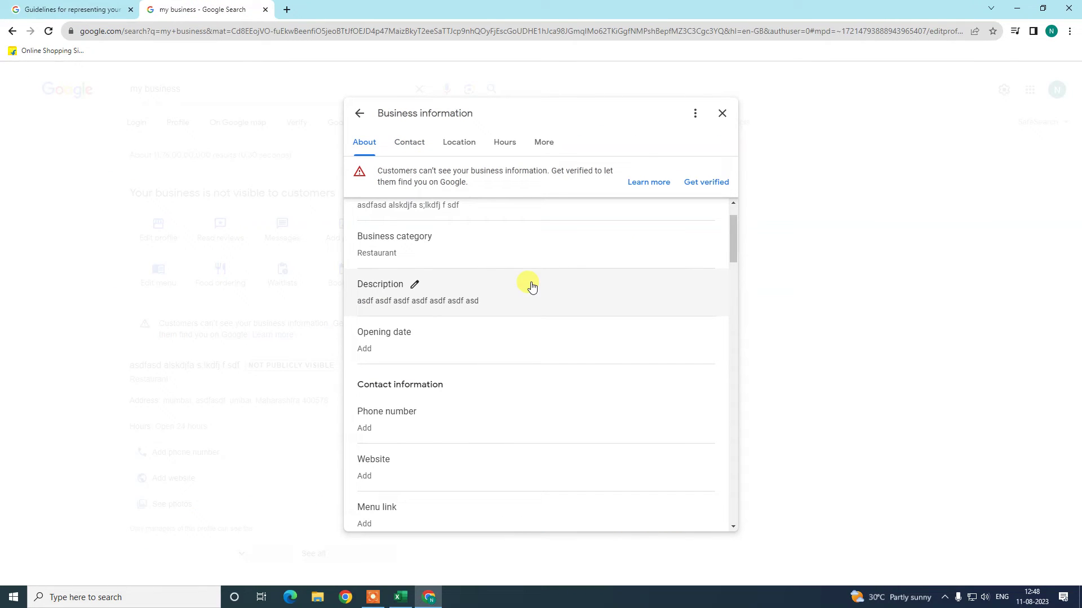
{"action": "scroll", "coordinate": [493, 293], "scroll_direction": "up", "scroll_amount": 1}
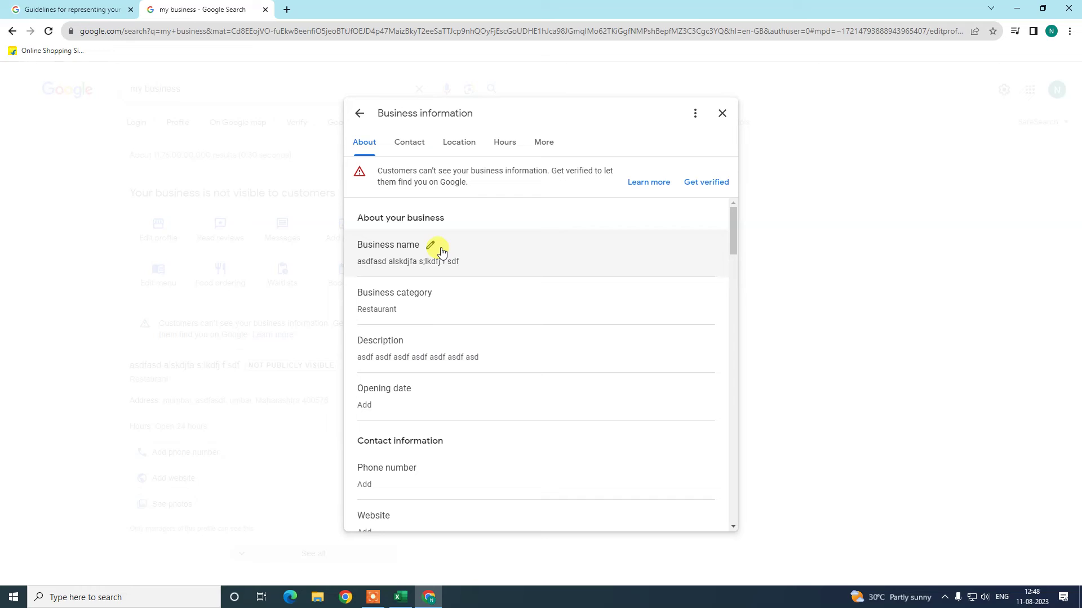
{"action": "scroll", "coordinate": [445, 246], "scroll_direction": "down", "scroll_amount": 2}
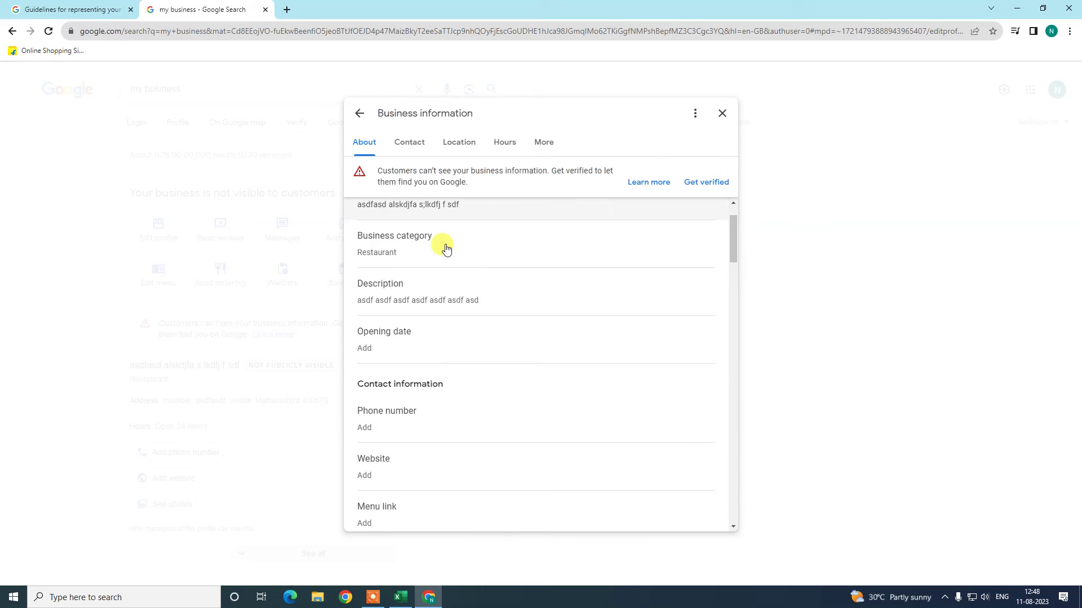
{"action": "scroll", "coordinate": [413, 237], "scroll_direction": "up", "scroll_amount": 1}
{"action": "scroll", "coordinate": [430, 242], "scroll_direction": "down", "scroll_amount": 1}
{"action": "scroll", "coordinate": [417, 256], "scroll_direction": "down", "scroll_amount": 1}
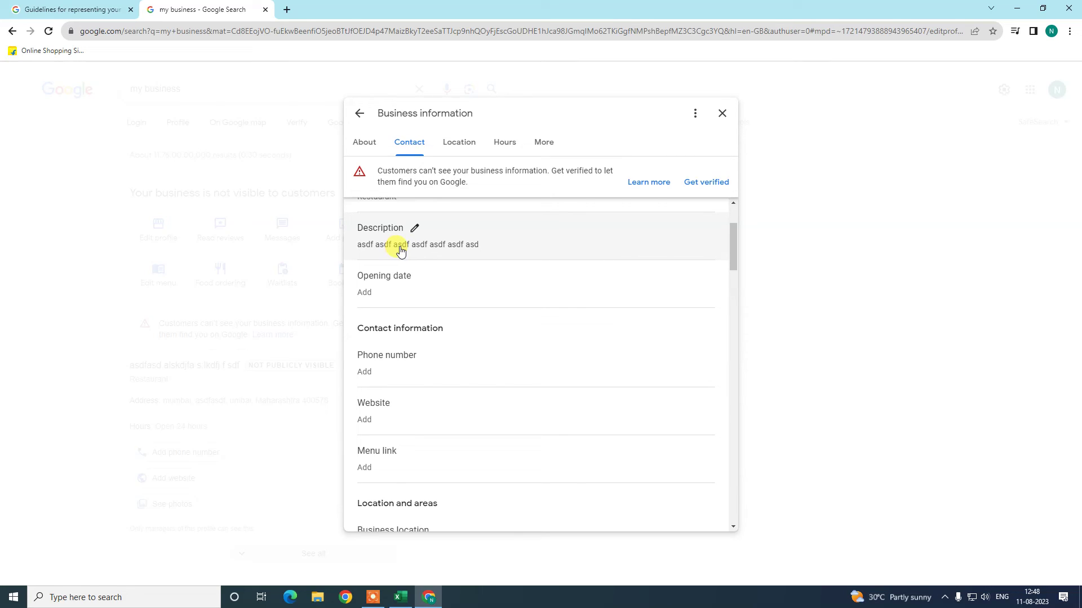
{"action": "scroll", "coordinate": [403, 250], "scroll_direction": "down", "scroll_amount": 5}
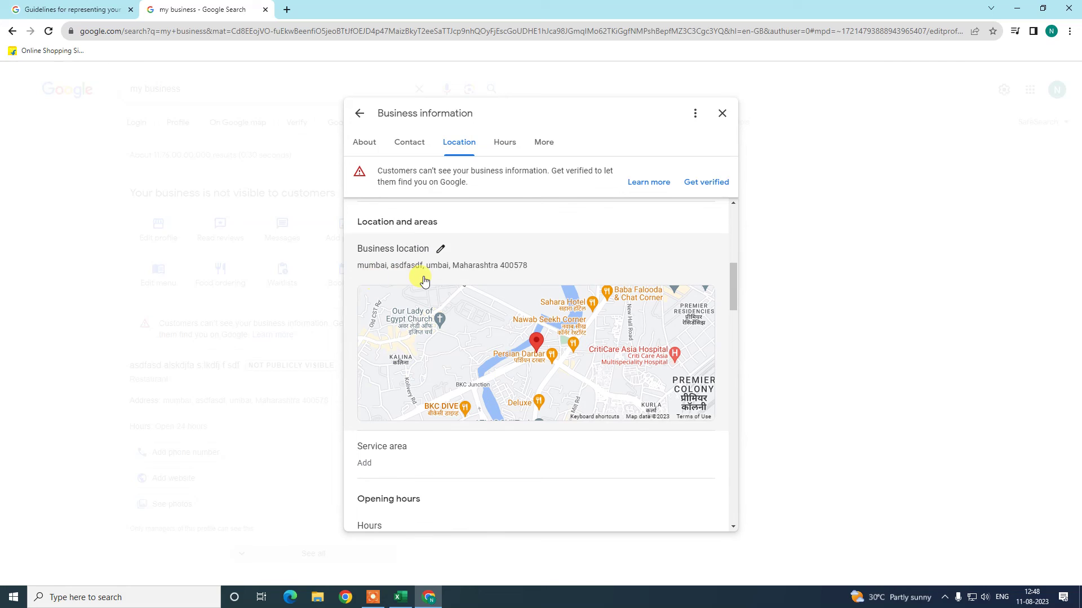
Open the business location address form for editing
{"action": "left_click", "coordinate": [440, 250]}
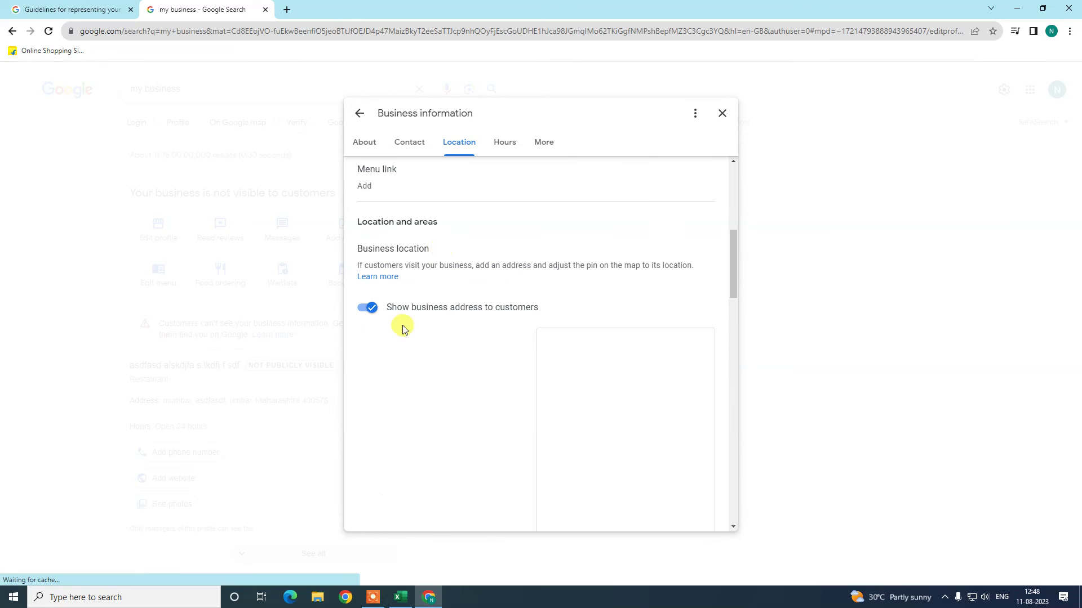
{"action": "scroll", "coordinate": [401, 359], "scroll_direction": "down", "scroll_amount": 2}
{"action": "scroll", "coordinate": [423, 357], "scroll_direction": "down", "scroll_amount": 2}
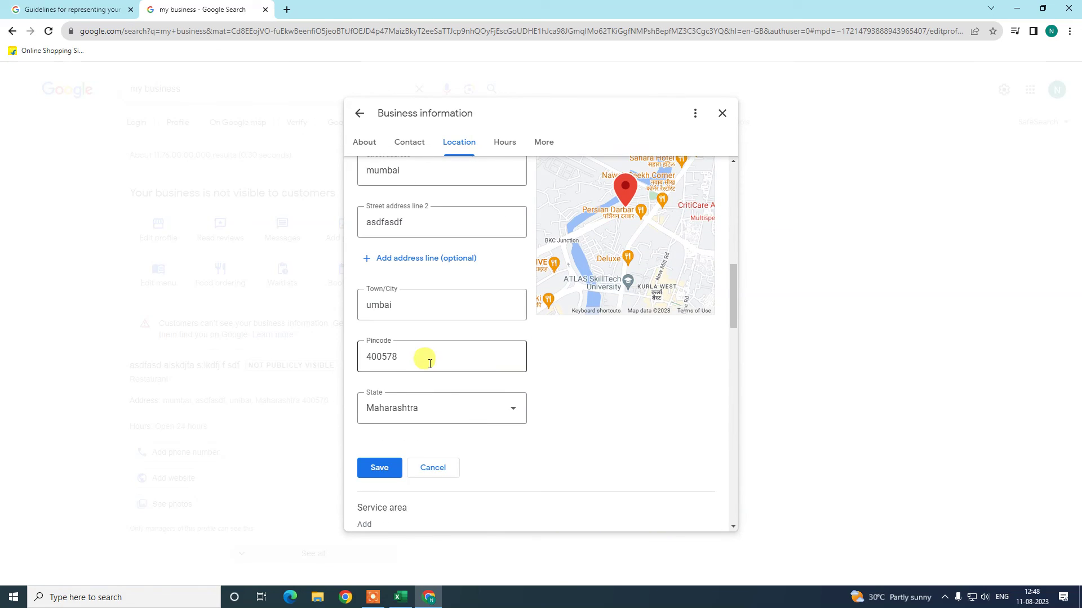
{"action": "scroll", "coordinate": [560, 340], "scroll_direction": "up", "scroll_amount": 2}
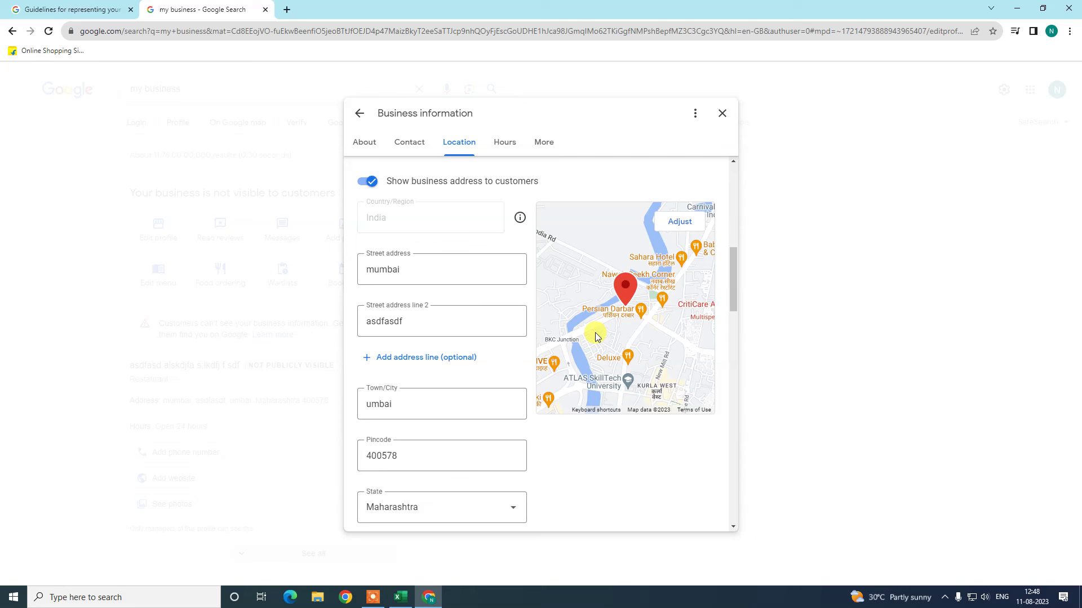
Reposition the map pin near Hotel Janata Residency and confirm it
{"action": "left_click", "coordinate": [631, 305]}
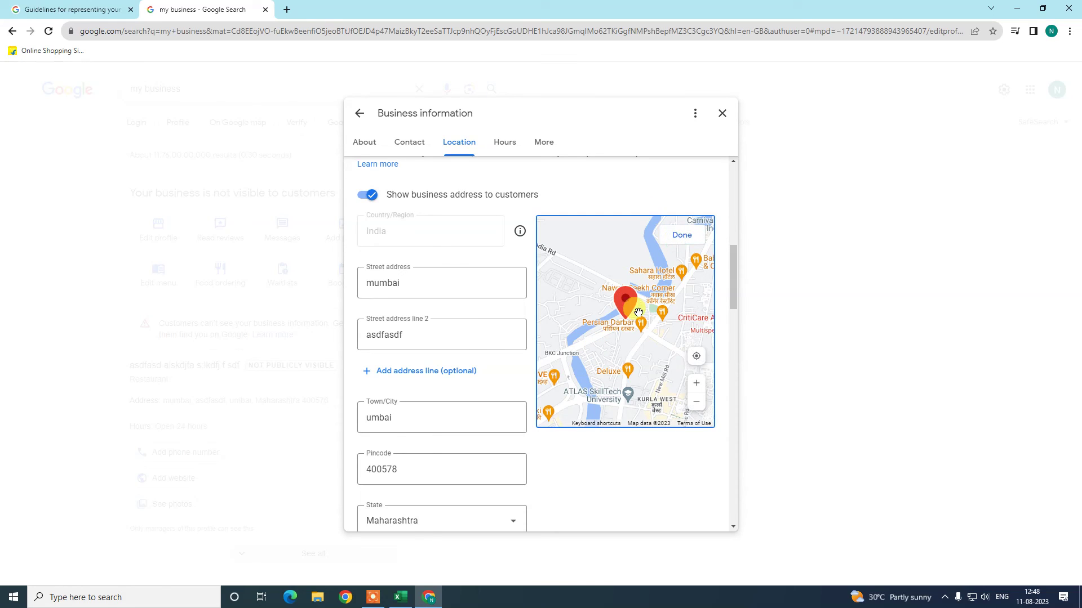
{"action": "scroll", "coordinate": [624, 309], "scroll_direction": "up", "scroll_amount": 2}
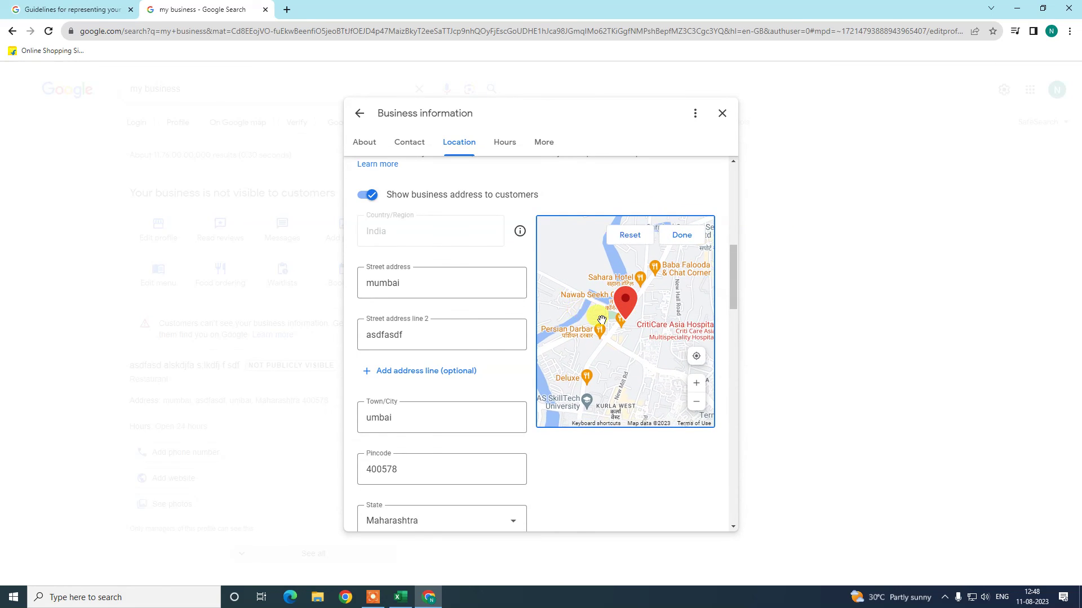
{"action": "scroll", "coordinate": [645, 333], "scroll_direction": "up", "scroll_amount": 3}
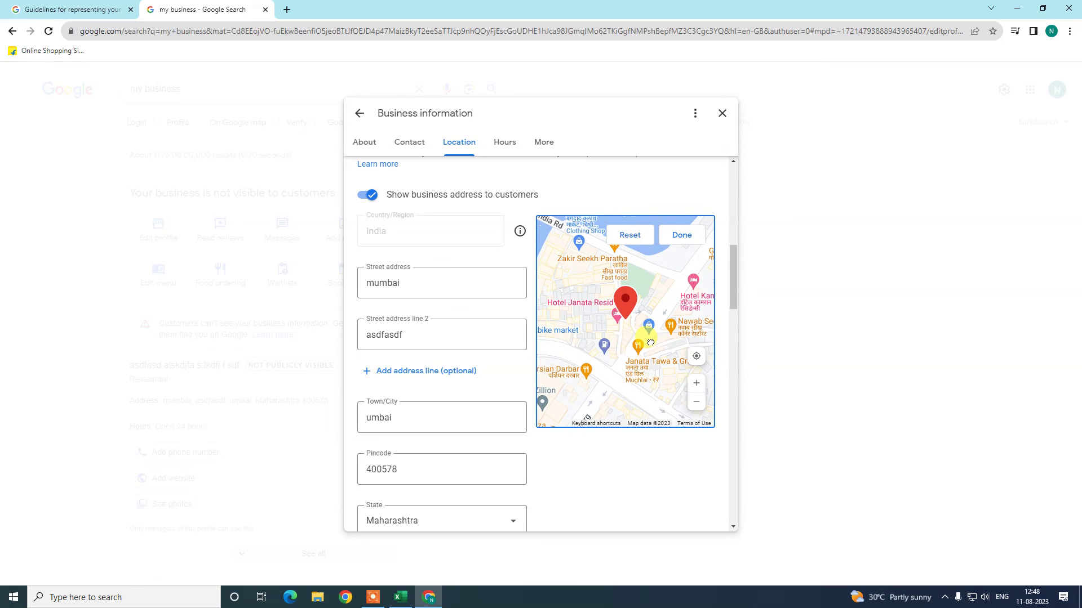
{"action": "left_click_drag", "start_coordinate": [651, 328], "coordinate": [656, 317]}
{"action": "left_click_drag", "start_coordinate": [605, 329], "coordinate": [645, 335]}
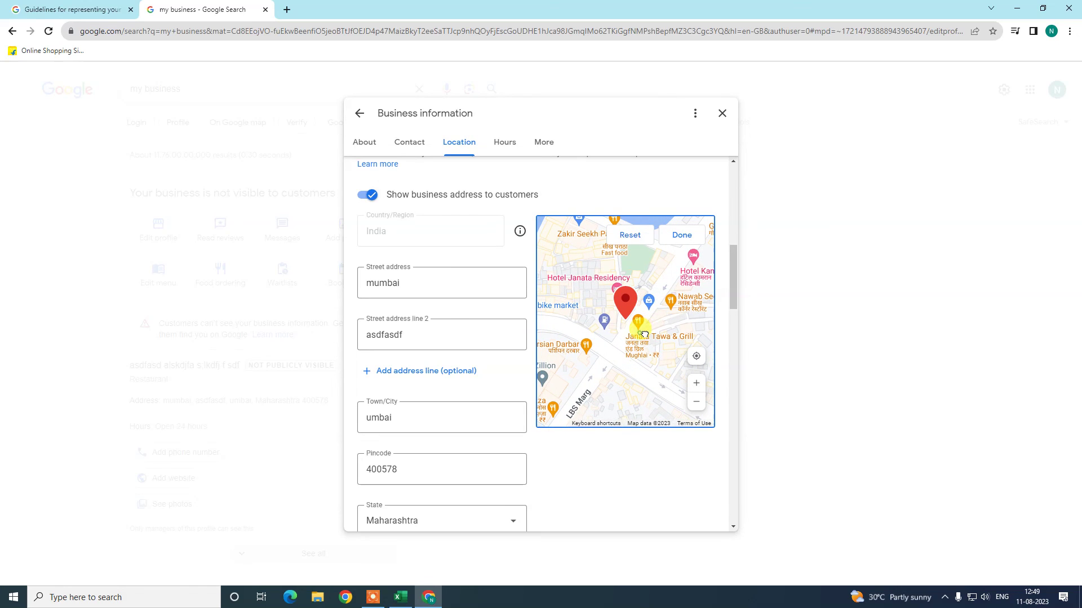
{"action": "left_click", "coordinate": [679, 247]}
{"action": "scroll", "coordinate": [420, 358], "scroll_direction": "down", "scroll_amount": 3}
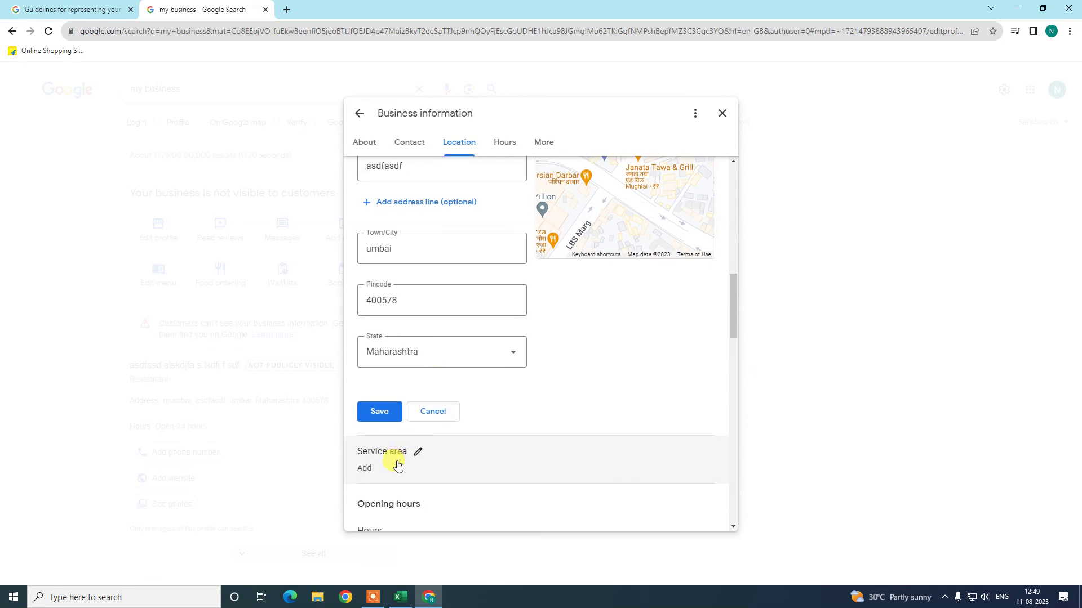